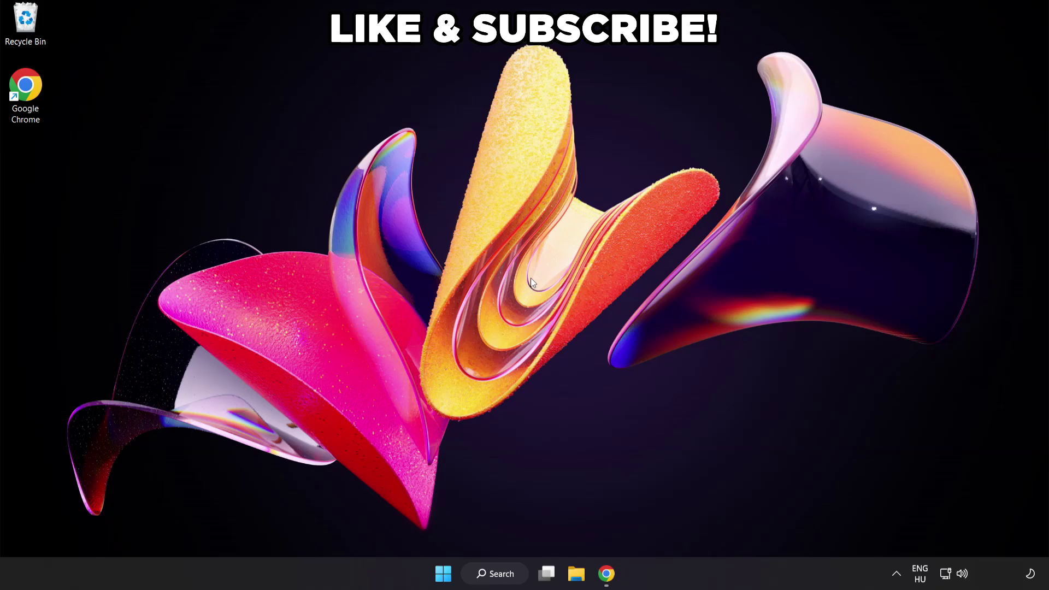
# Search Windows for 'edit power plan' to bring up the Edit power plan Control panel item
pyautogui.click(507, 576)
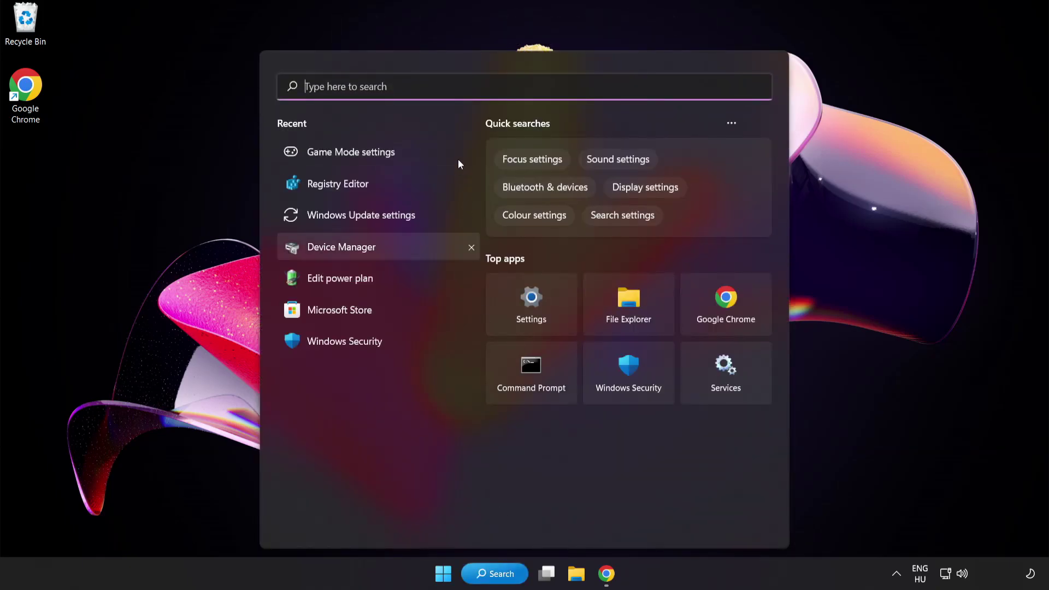
pyautogui.write('edit power p')
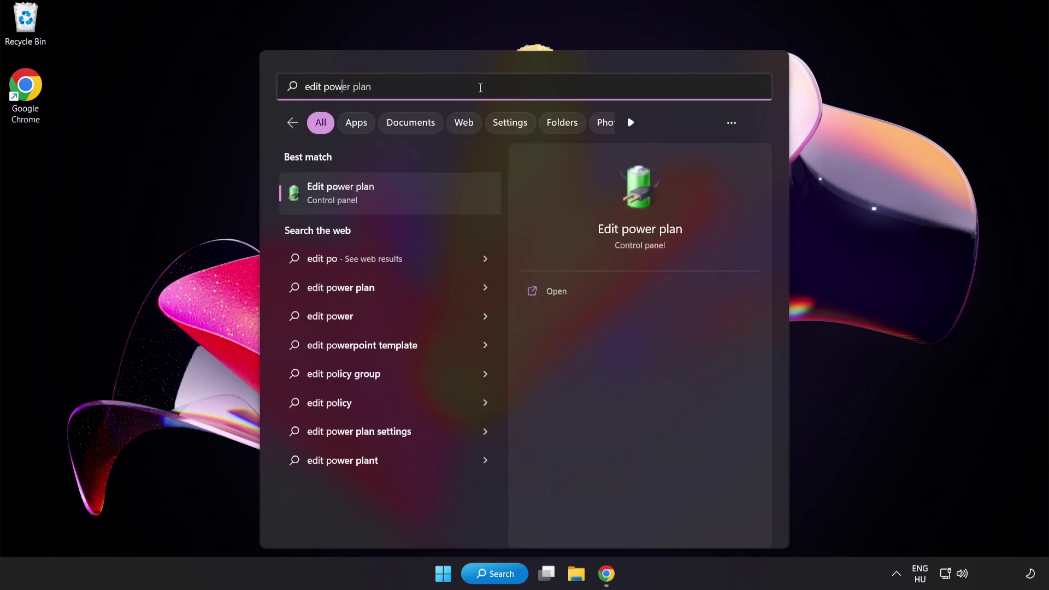
pyautogui.write('lan')
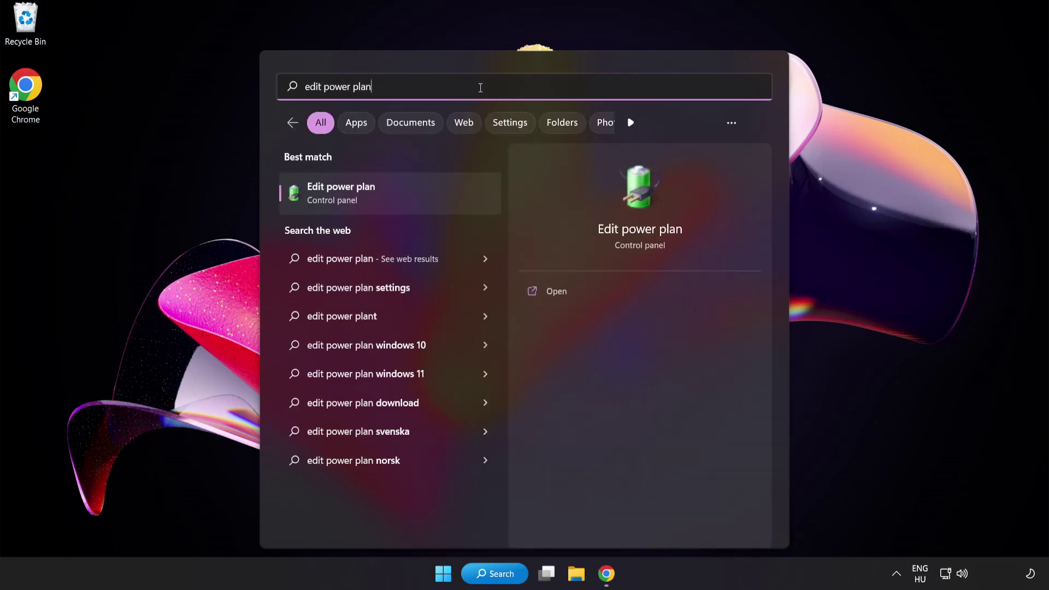
# Switch the active power plan from Balanced to High performance, then close Power Options
pyautogui.click(426, 201)
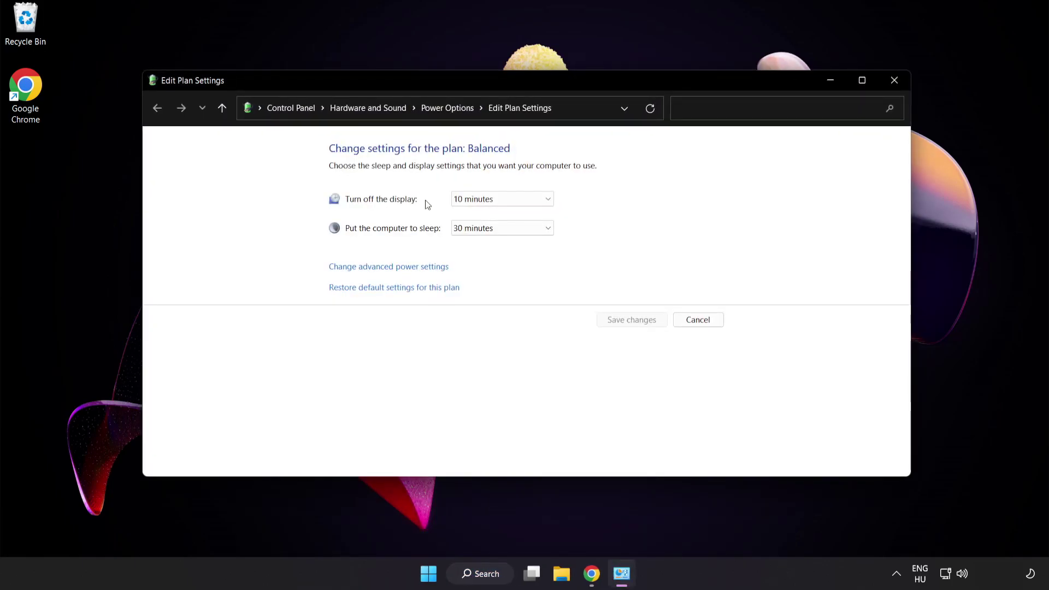
pyautogui.click(457, 110)
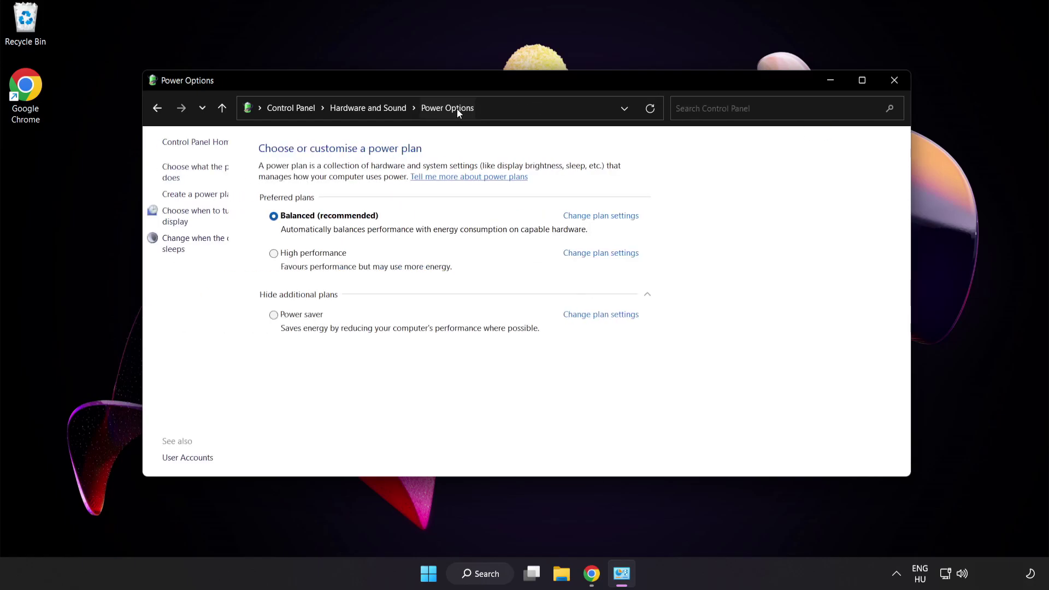
pyautogui.click(350, 255)
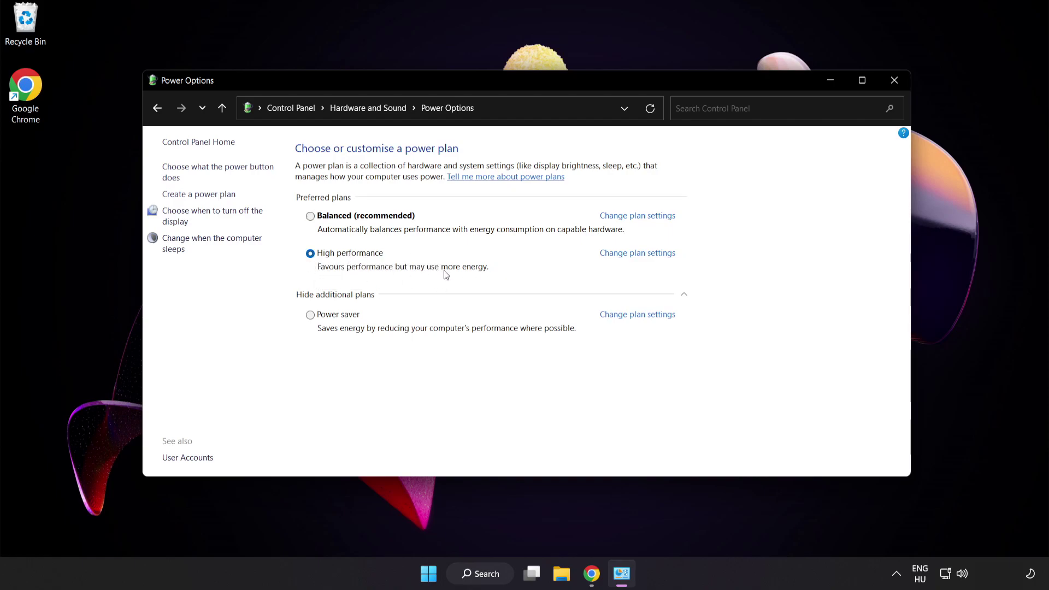
pyautogui.click(895, 80)
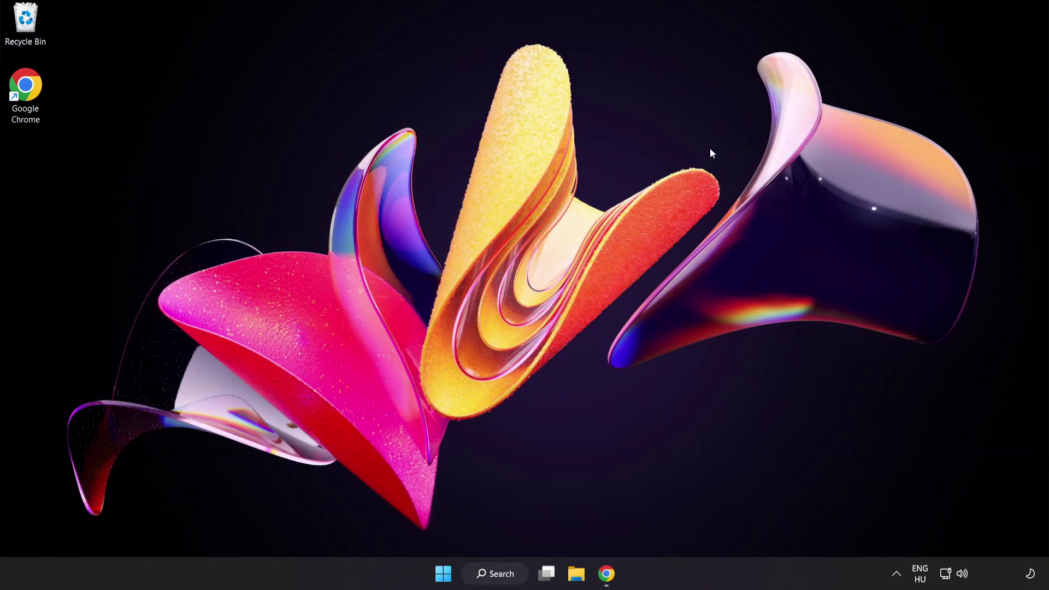
# Search Windows for 'device manager' to show Device Manager as best match
pyautogui.click(506, 575)
pyautogui.write('device manager')
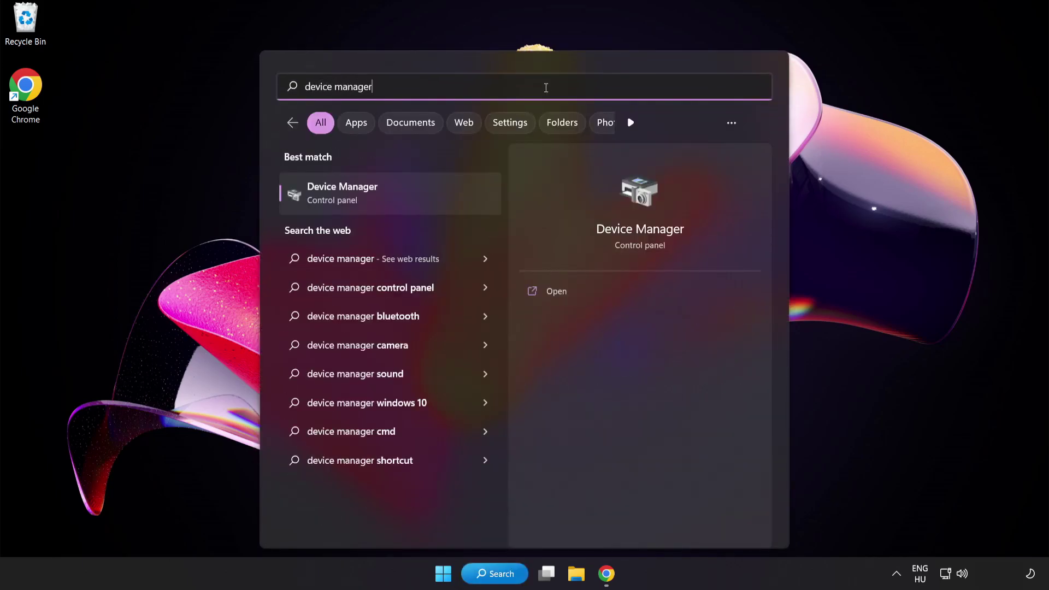
# Launch Device Manager, centre its window, and expand Display adapters to reach VMware SVGA 3D
pyautogui.click(430, 197)
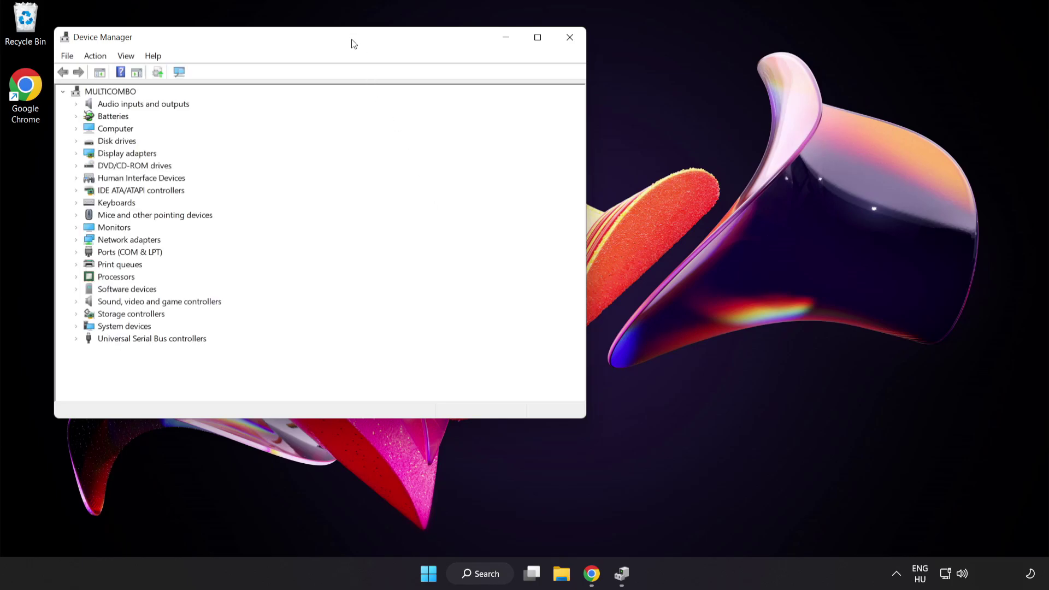
pyautogui.moveTo(352, 41); pyautogui.dragTo(533, 109)
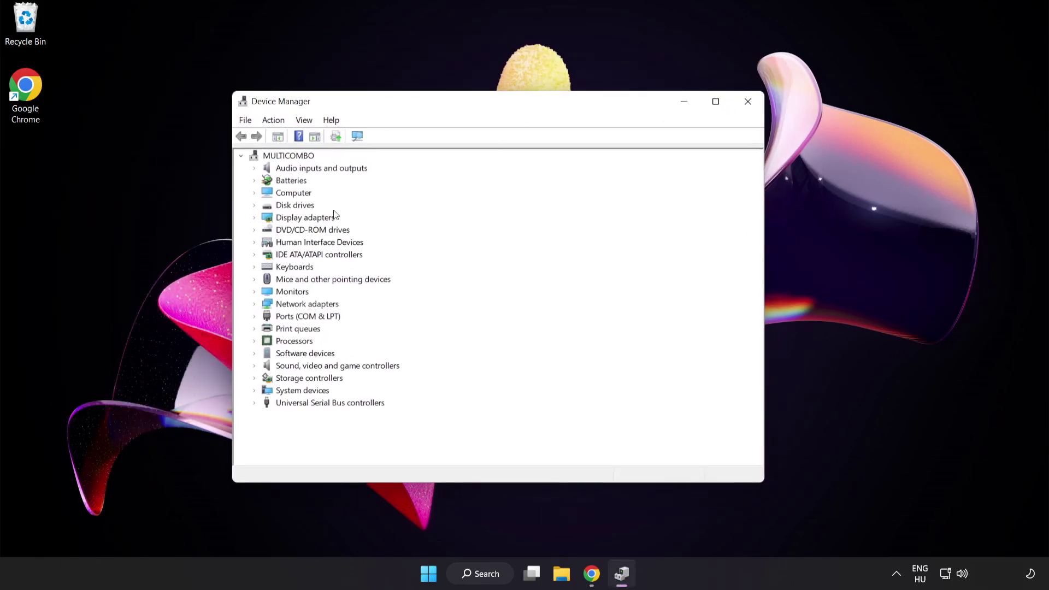
pyautogui.click(268, 222)
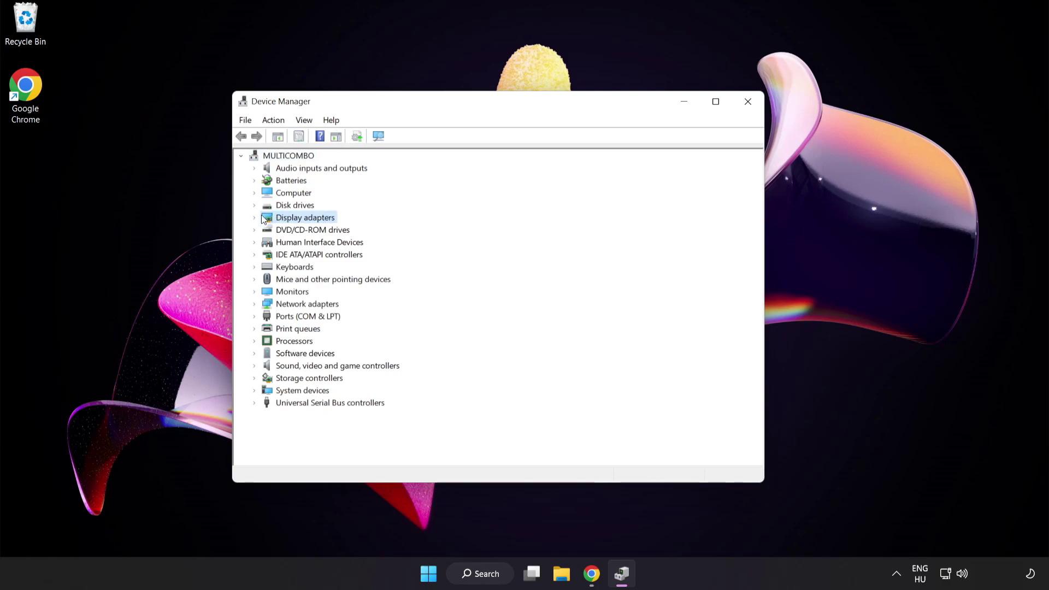
pyautogui.click(254, 219)
pyautogui.click(299, 231)
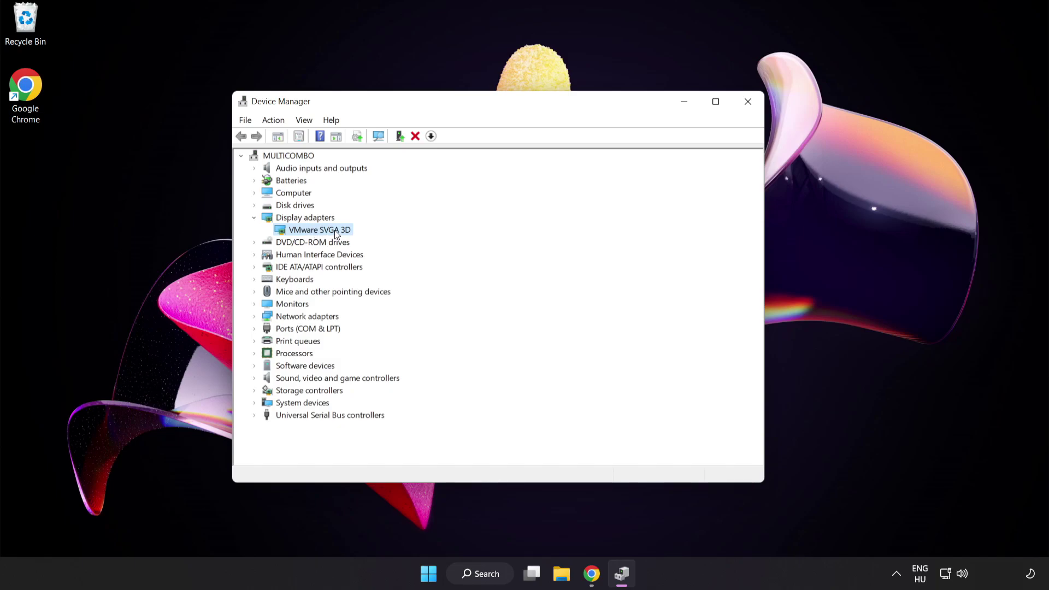
pyautogui.rightClick(334, 231)
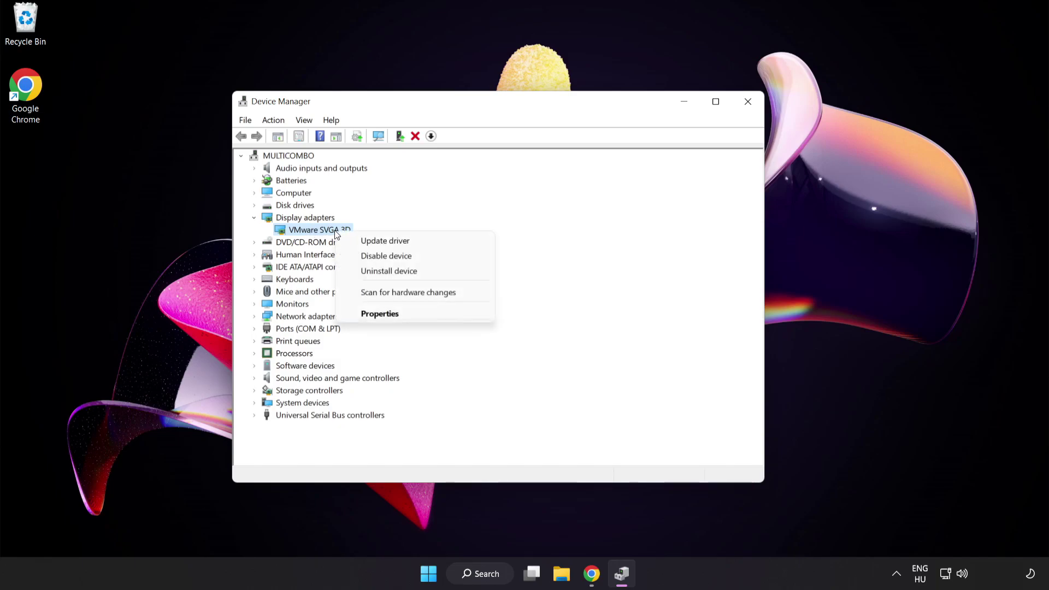
# Run an automatic driver search for VMware SVGA 3D, confirming it is already up to date
pyautogui.click(411, 242)
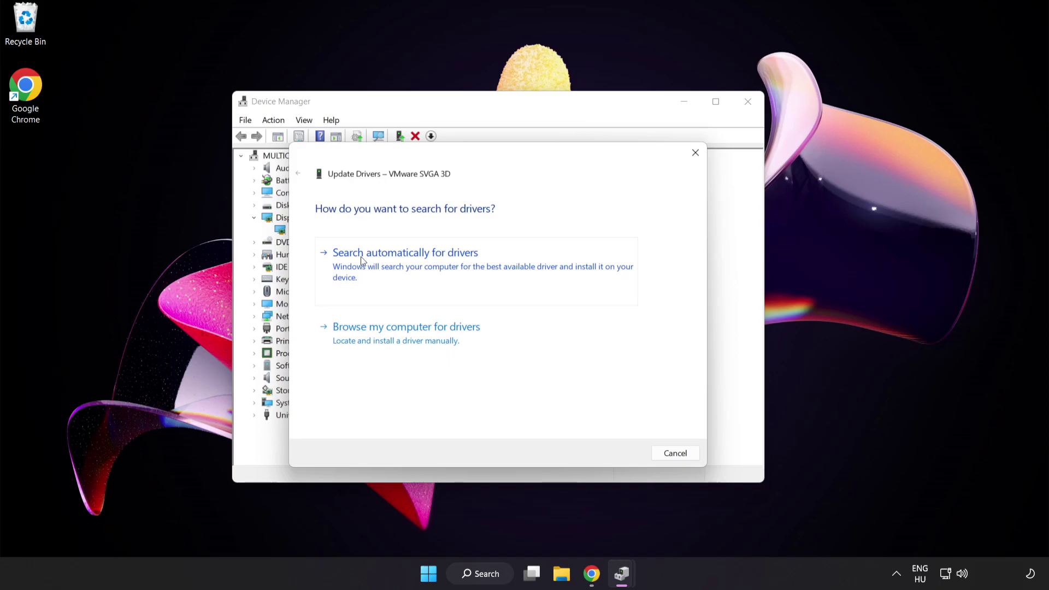
pyautogui.click(433, 266)
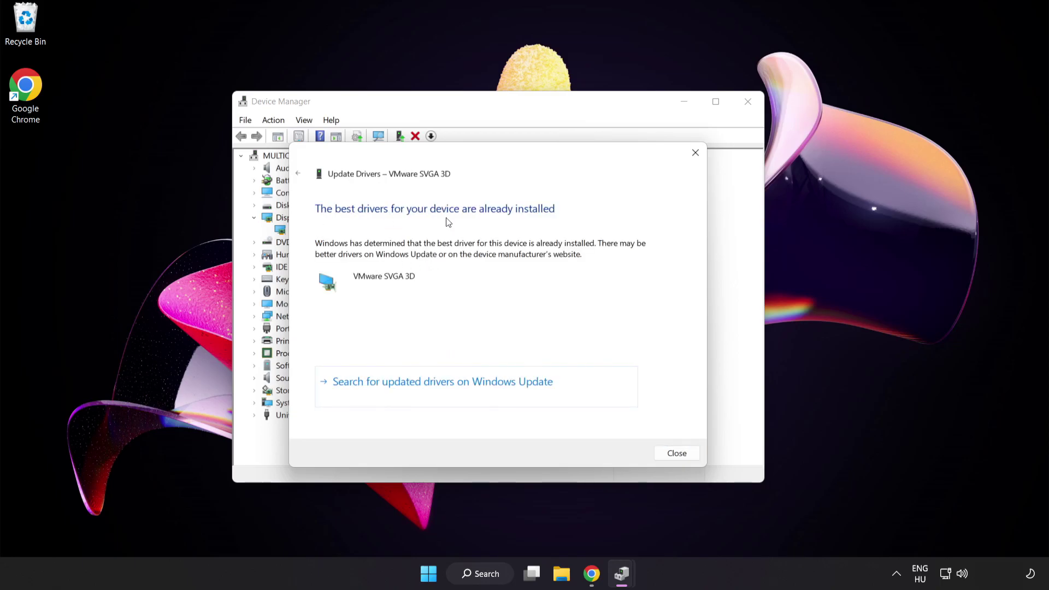
pyautogui.click(676, 454)
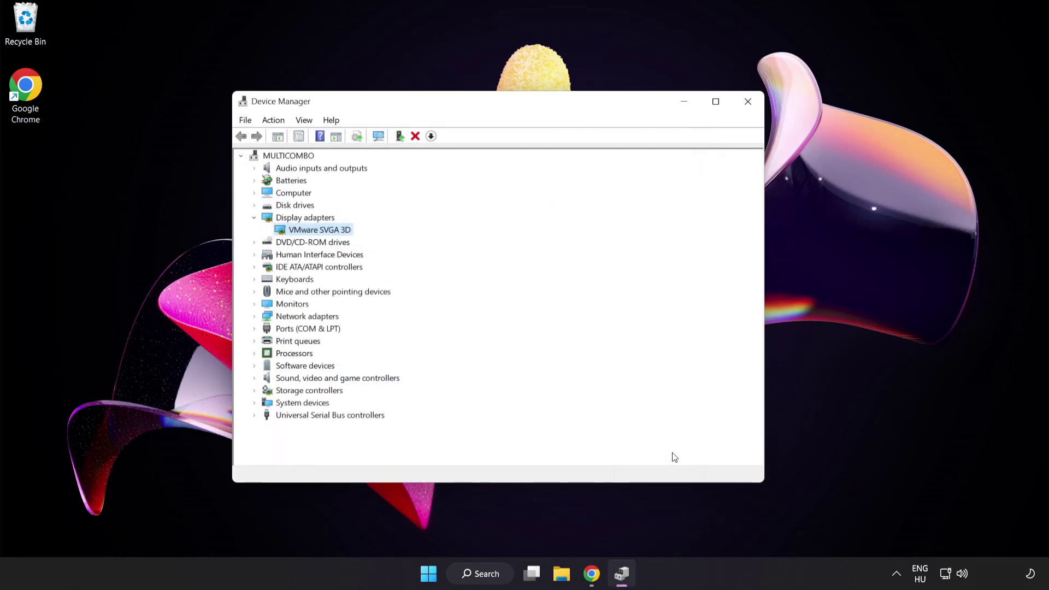
# Close Device Manager and search Windows for 'game mode settings'
pyautogui.click(744, 109)
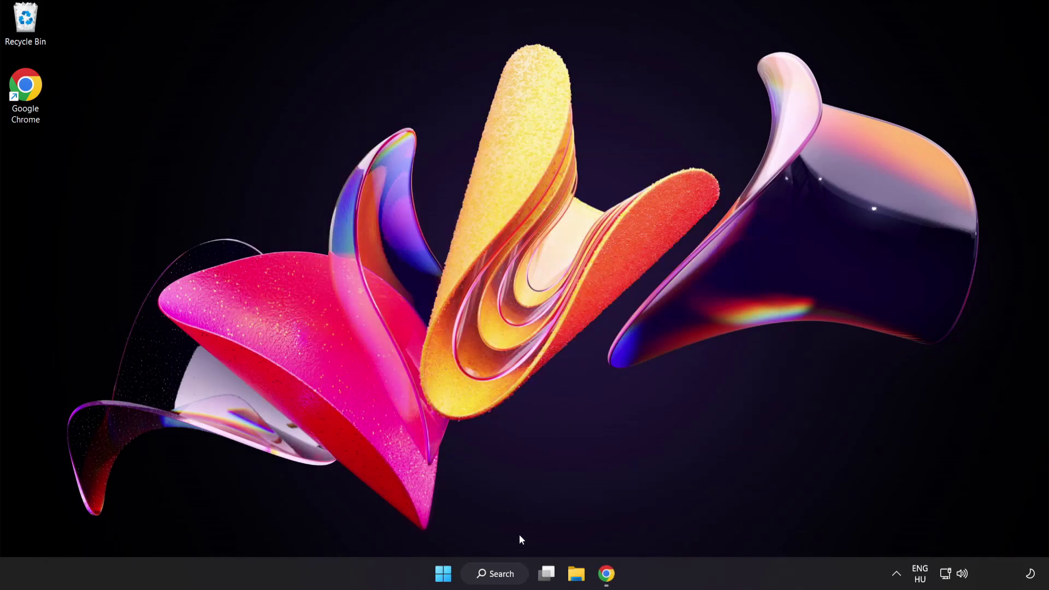
pyautogui.click(507, 581)
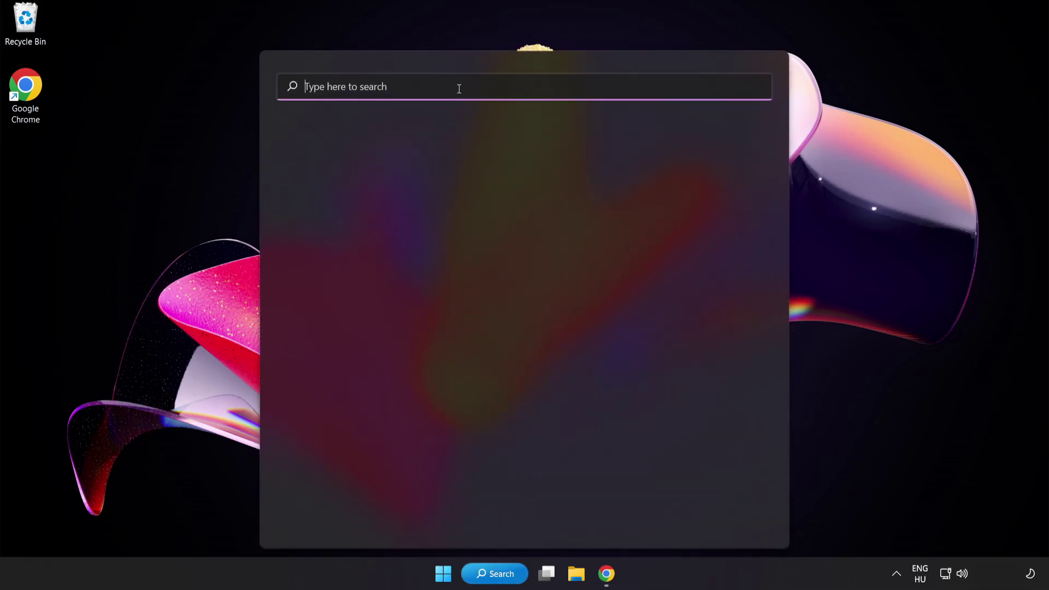
pyautogui.write('game mode settings')
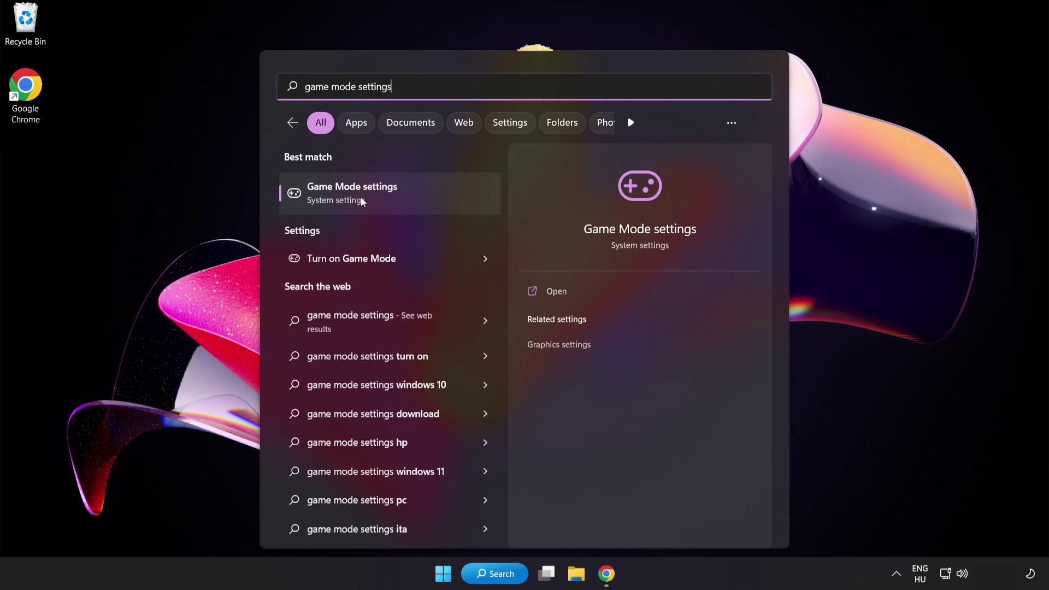
# Review the Game Mode and Xbox Game Bar pages, confirming Game Mode On and controller shortcut Off, then close Settings
pyautogui.click(383, 198)
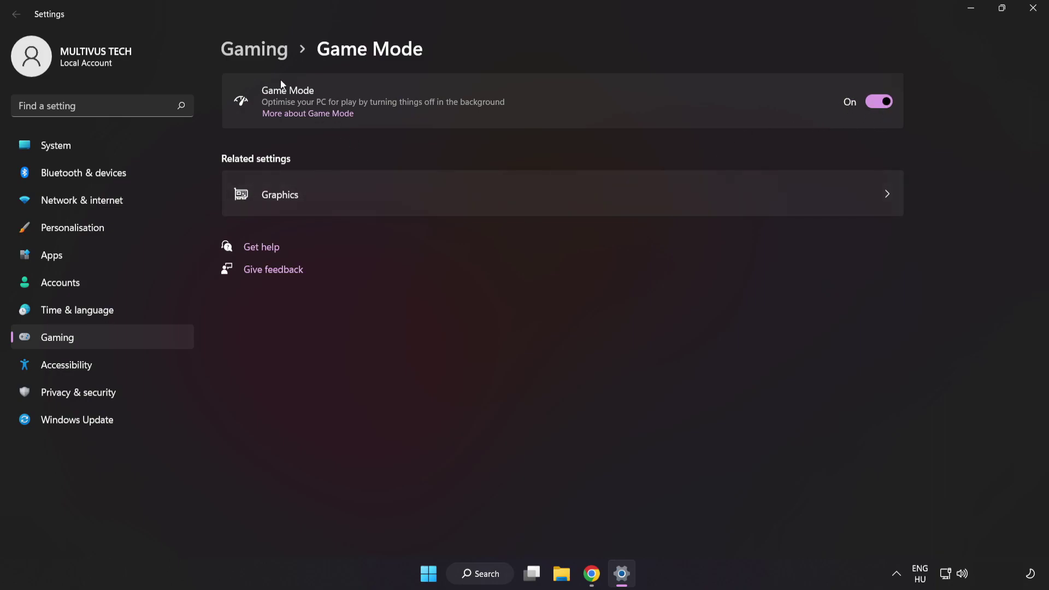
pyautogui.click(259, 54)
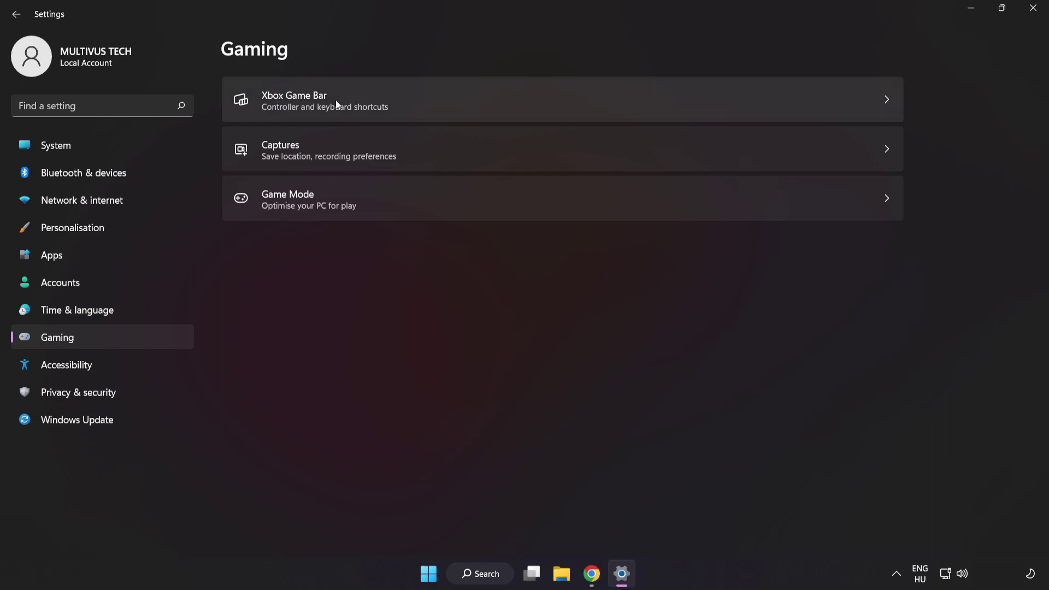
pyautogui.click(756, 94)
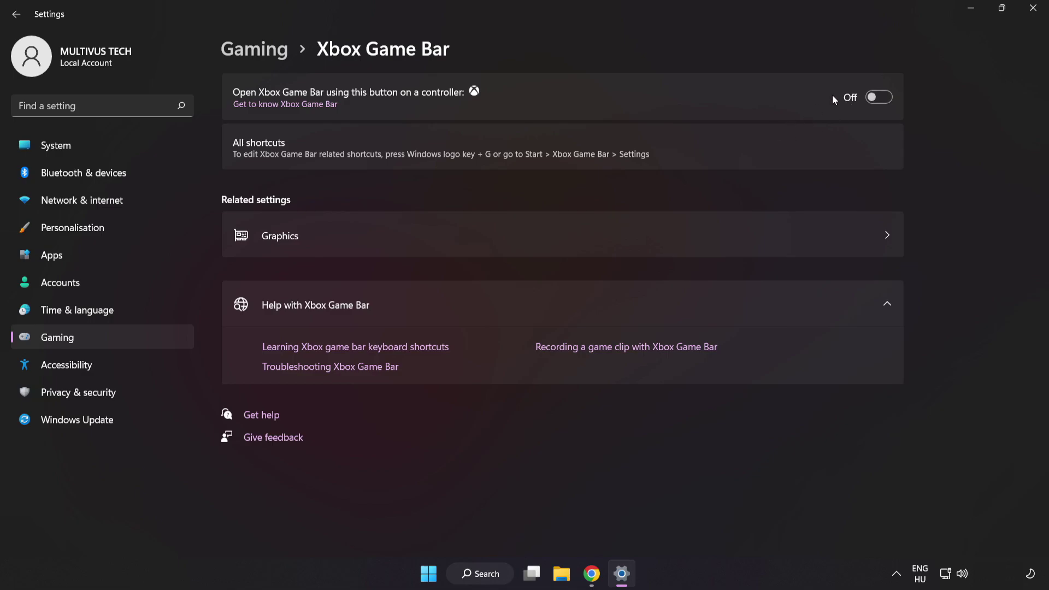
pyautogui.click(1033, 8)
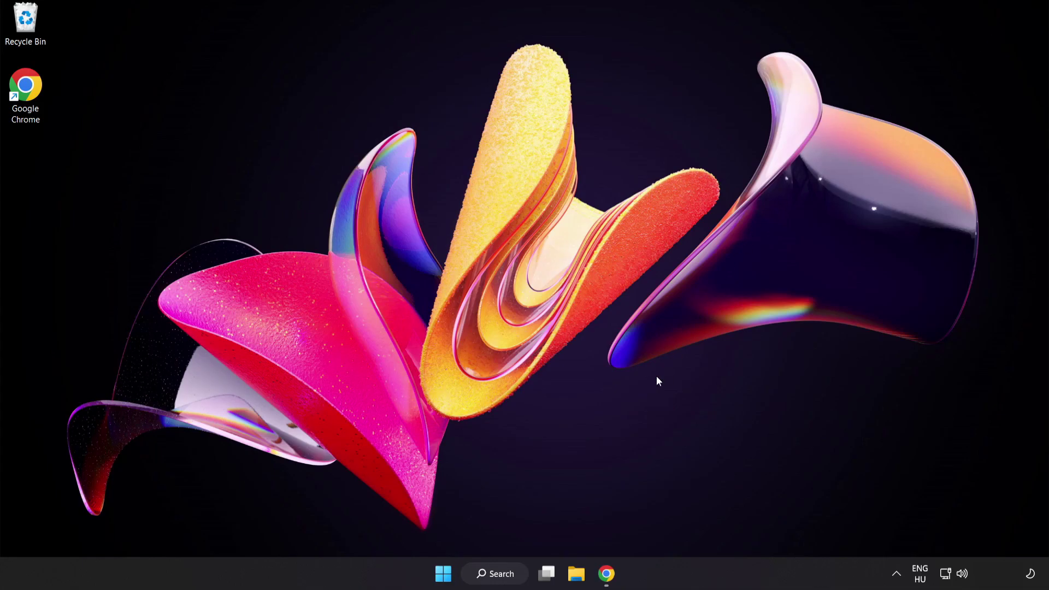
# Open Task Manager from the Start button's context menu and end the Google Chrome process
pyautogui.rightClick(442, 580)
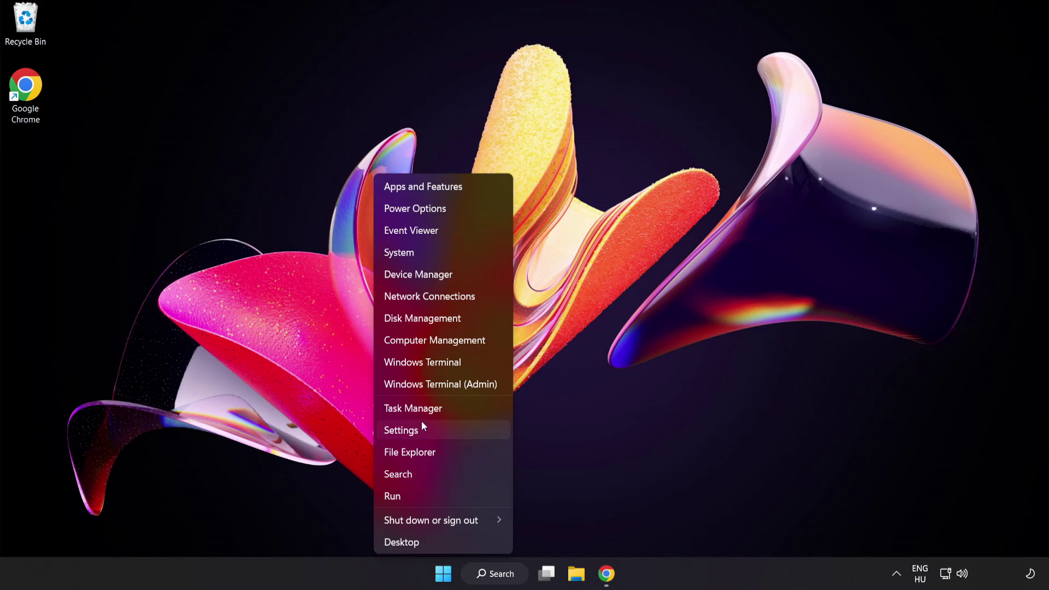
pyautogui.click(450, 408)
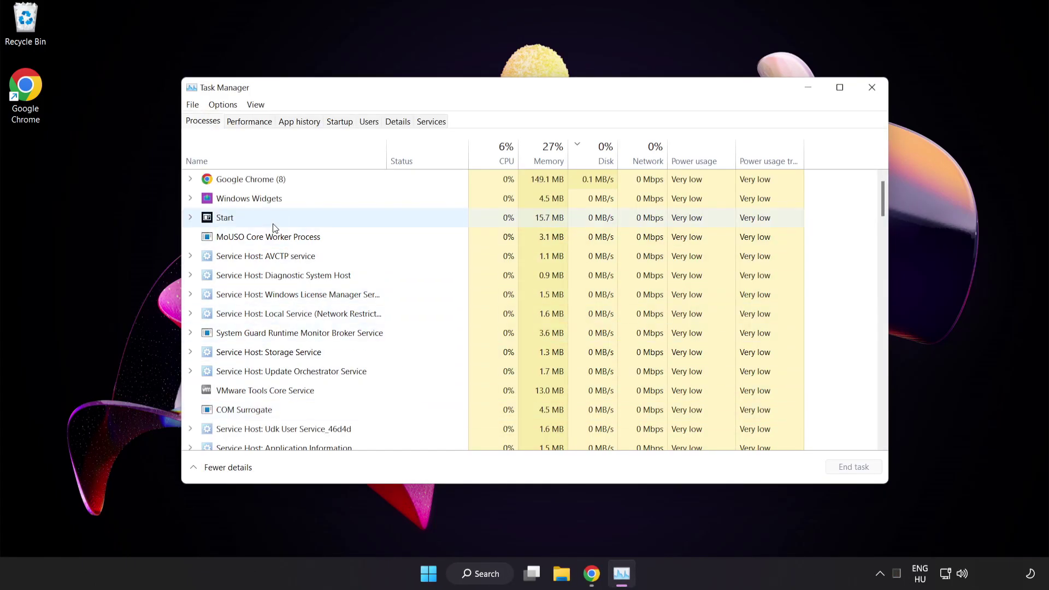
pyautogui.click(268, 180)
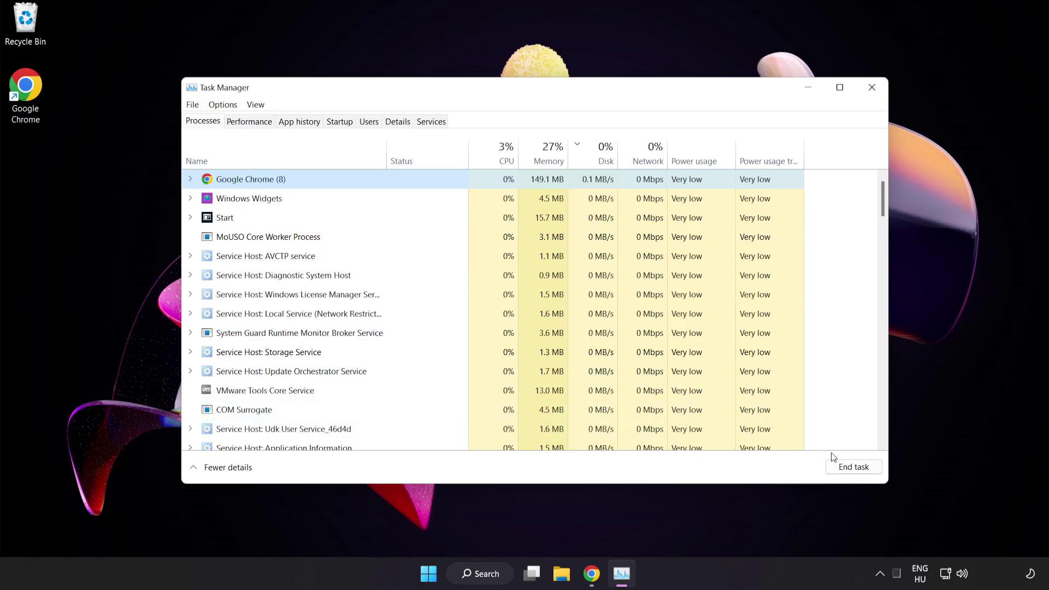
pyautogui.click(849, 467)
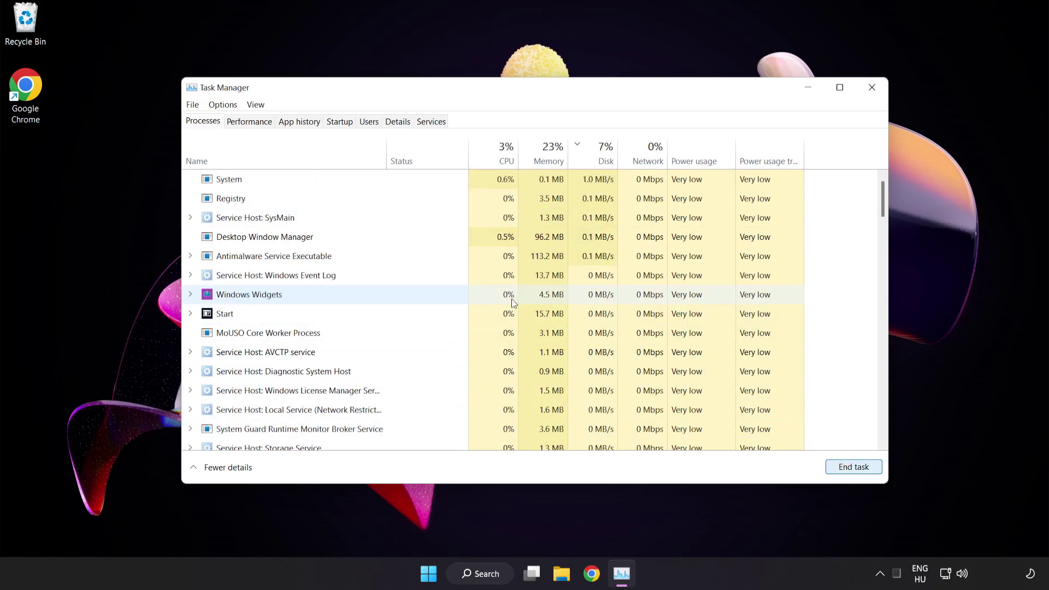
pyautogui.moveTo(882, 200); pyautogui.dragTo(875, 169)
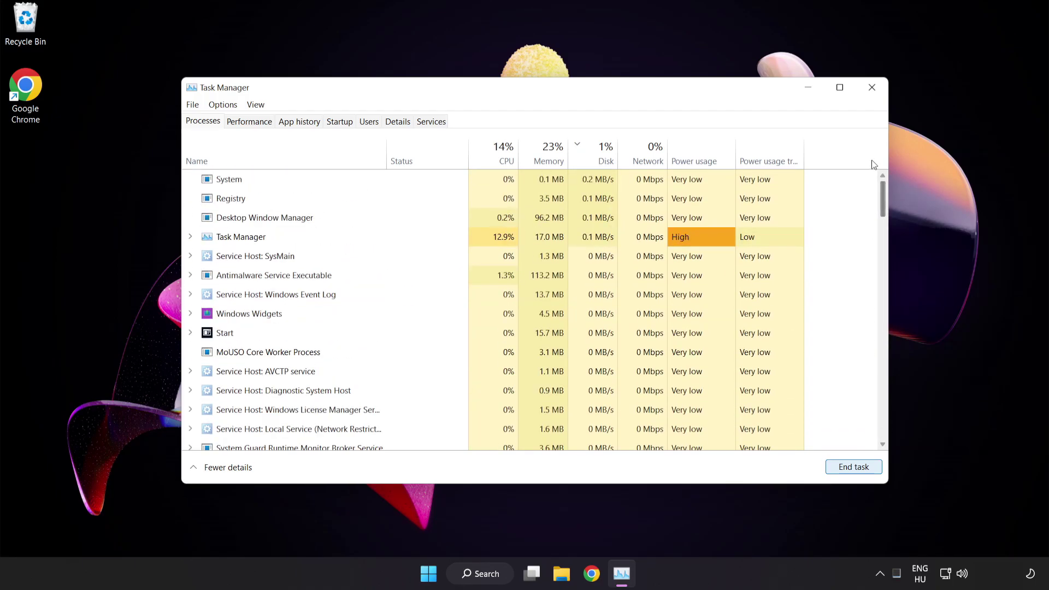
# Disable Cortana, Phone Link and Terminal in Task Manager's Startup apps list
pyautogui.click(342, 123)
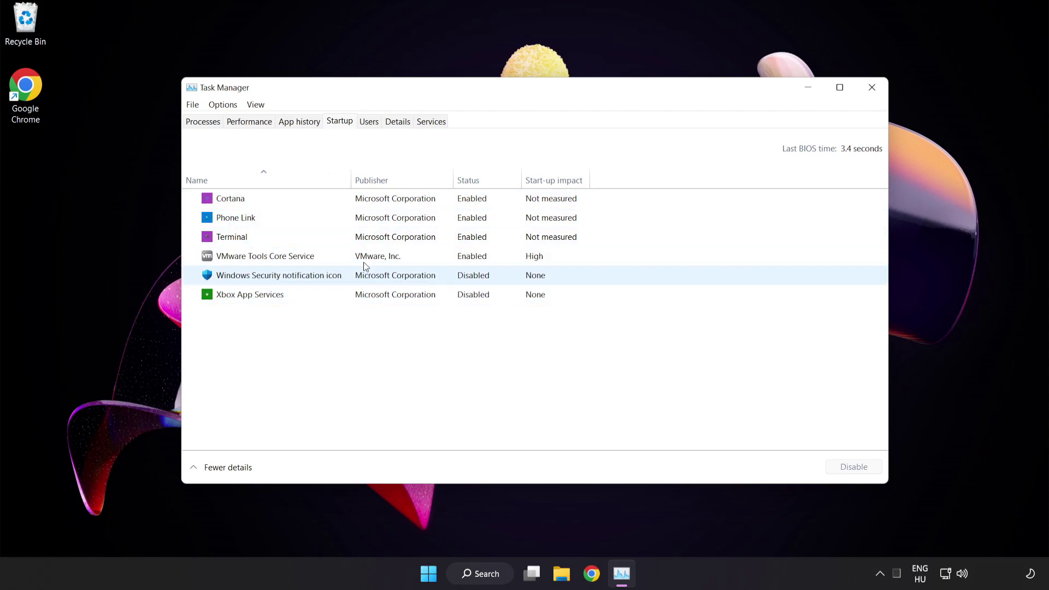
pyautogui.click(368, 203)
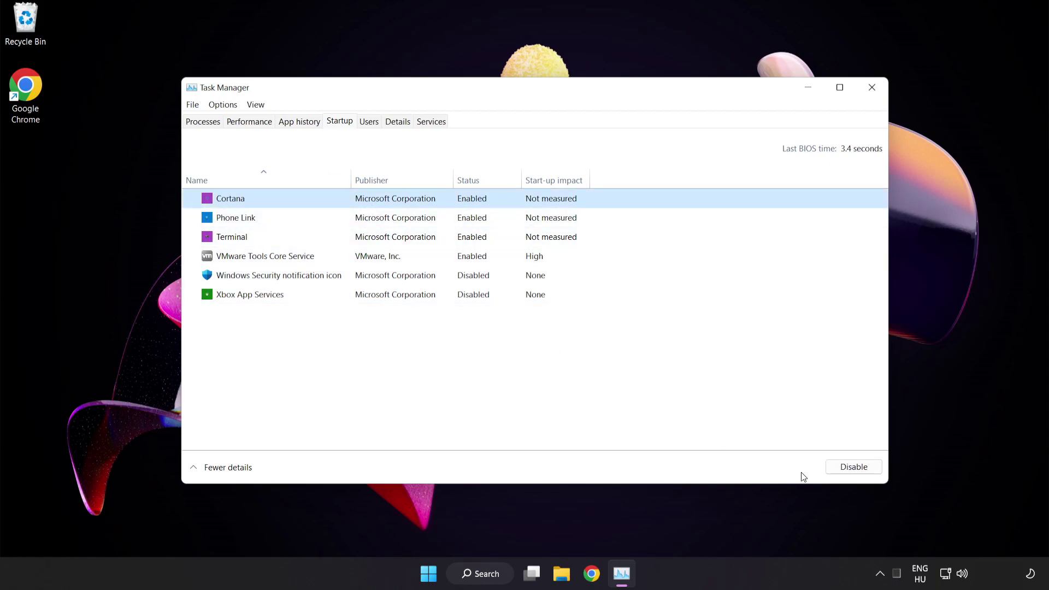
pyautogui.click(855, 467)
pyautogui.click(307, 220)
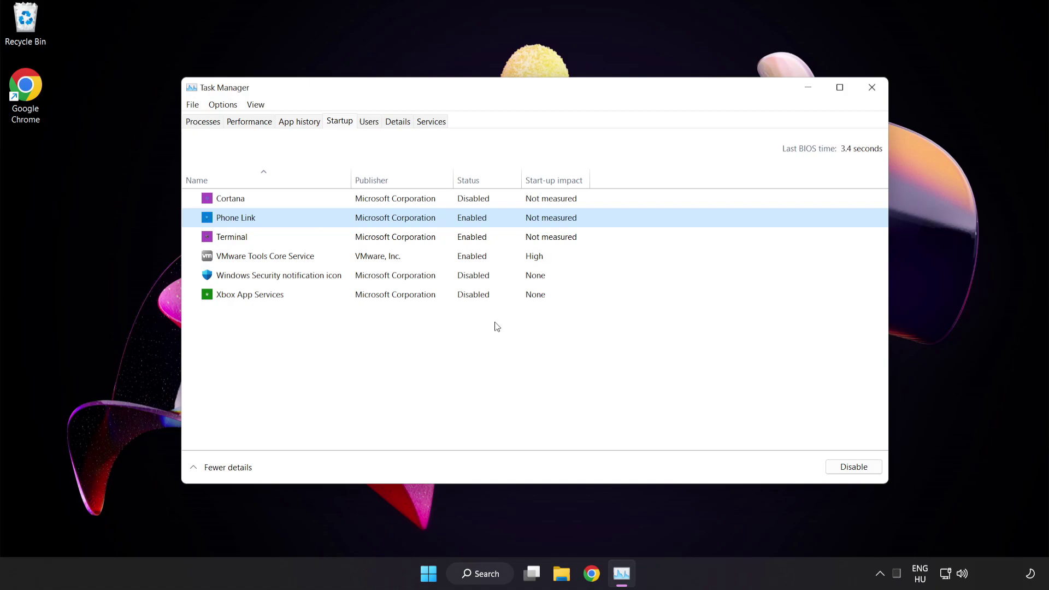
pyautogui.click(839, 468)
pyautogui.click(418, 241)
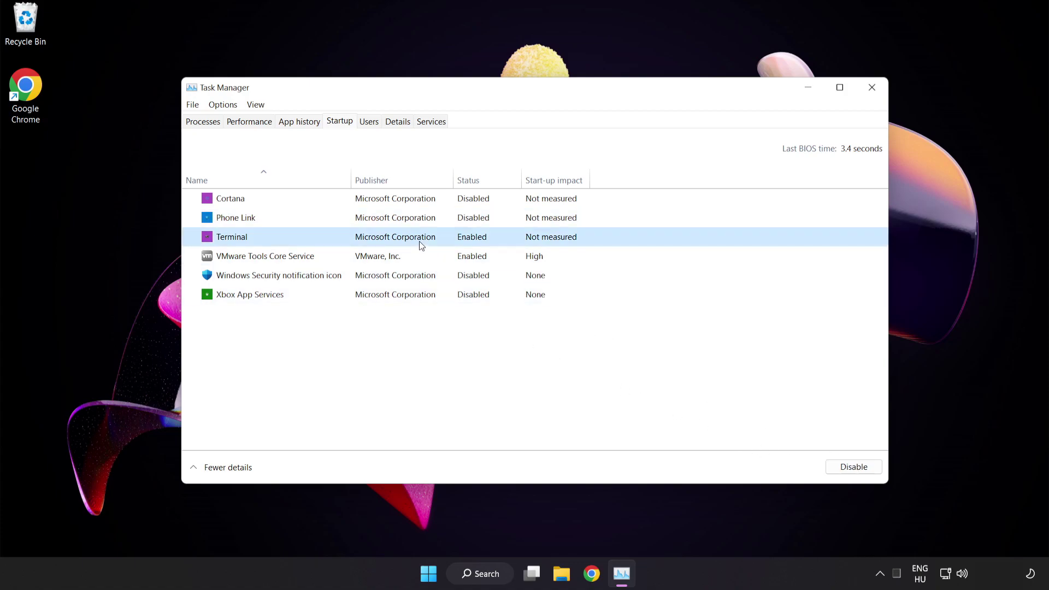
pyautogui.click(854, 466)
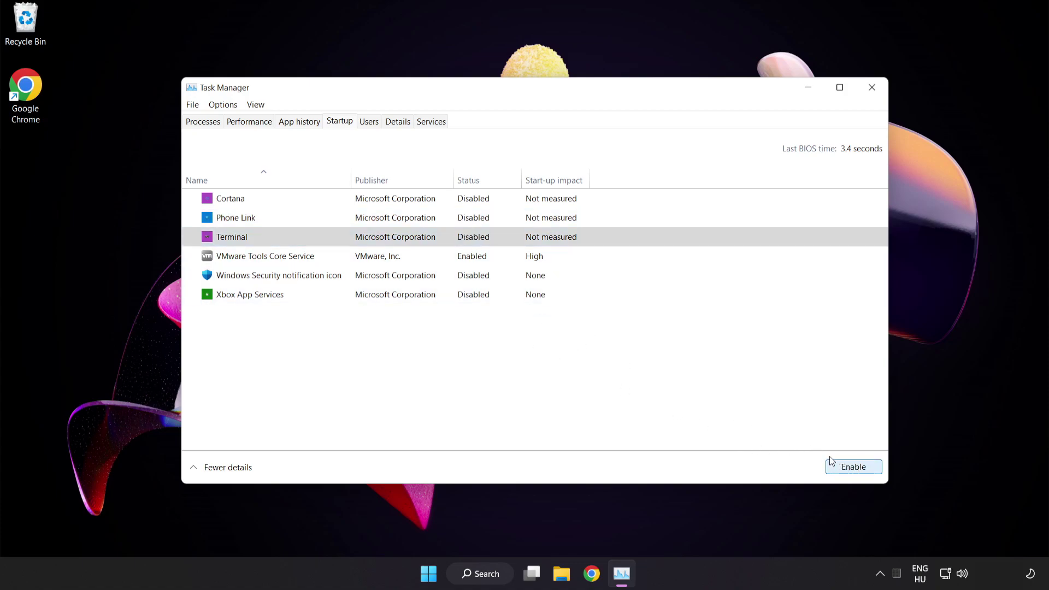
# Close Task Manager and search Windows for 'update'
pyautogui.click(872, 88)
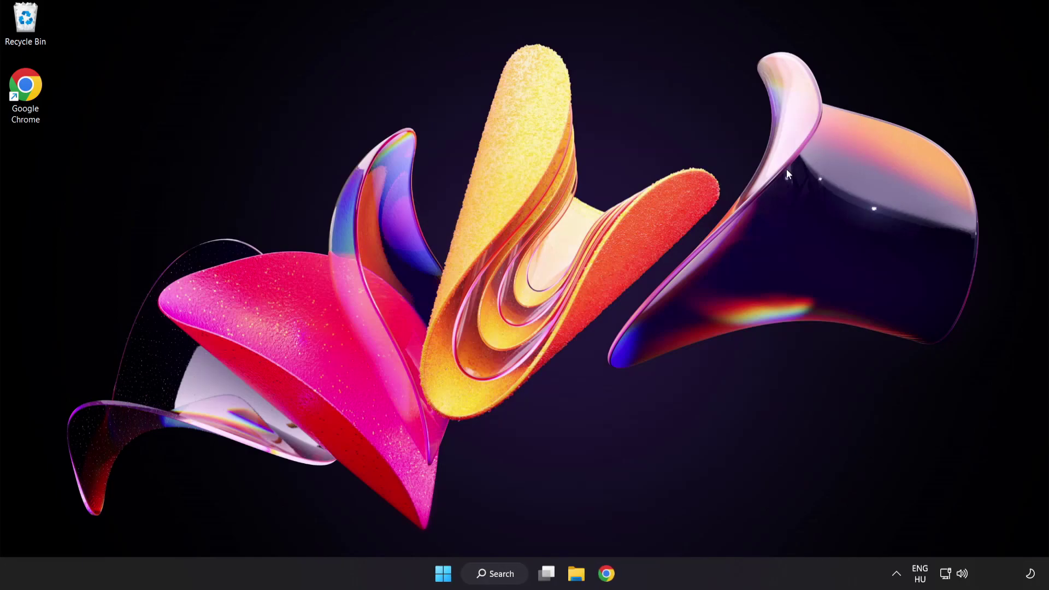
pyautogui.click(500, 575)
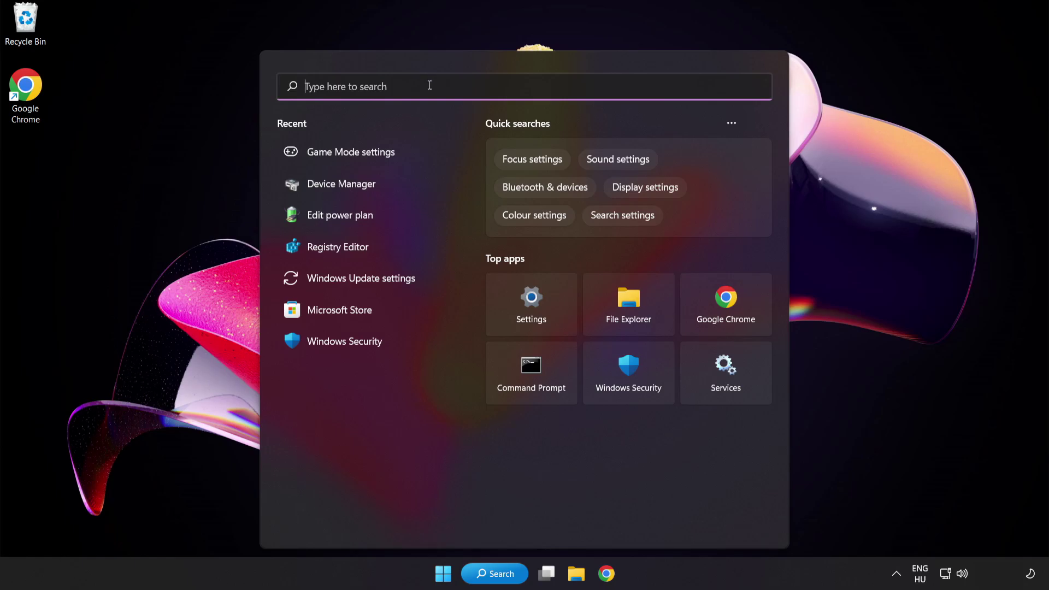
pyautogui.write('update')
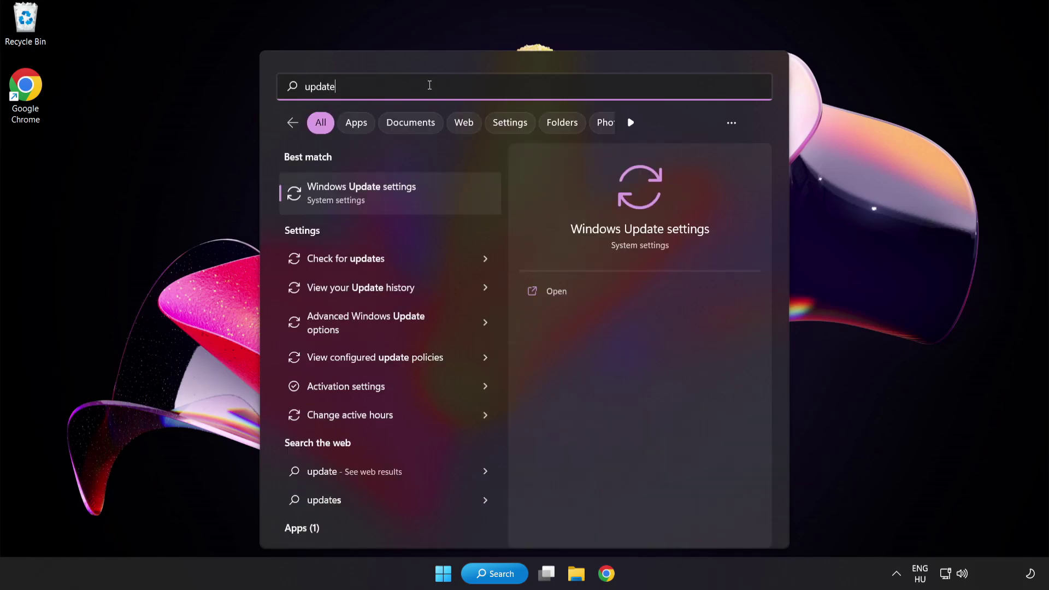
# Run a Windows Update check confirming the PC is up to date, then close Settings
pyautogui.click(430, 189)
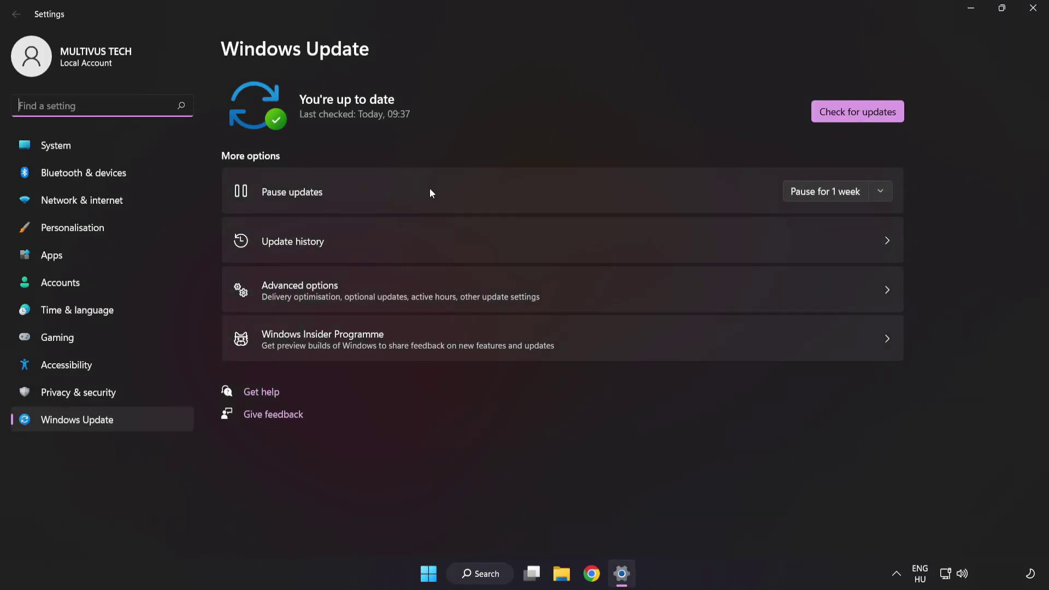
pyautogui.click(857, 117)
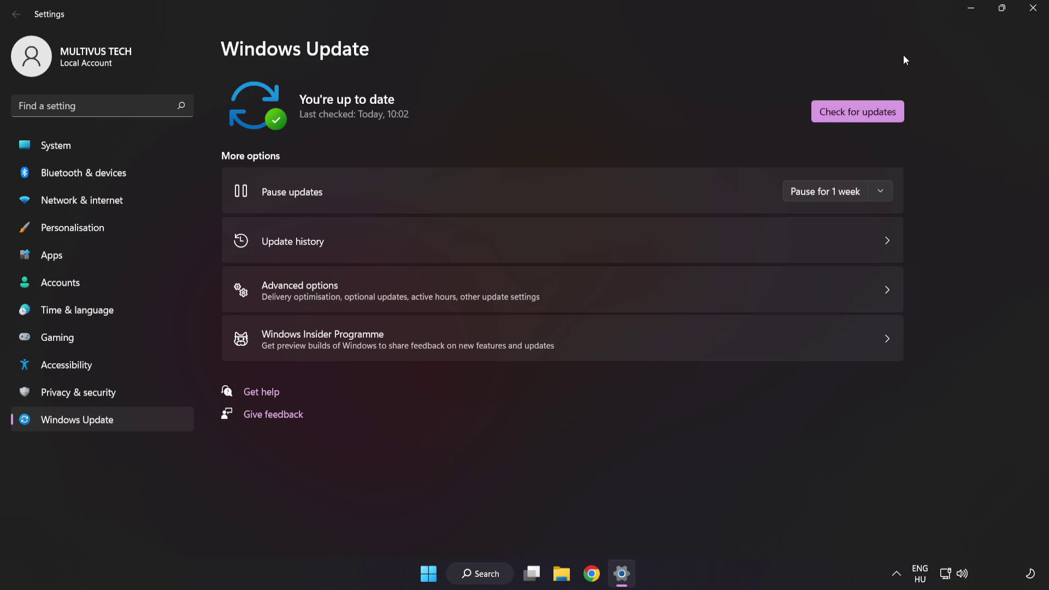
pyautogui.click(1032, 9)
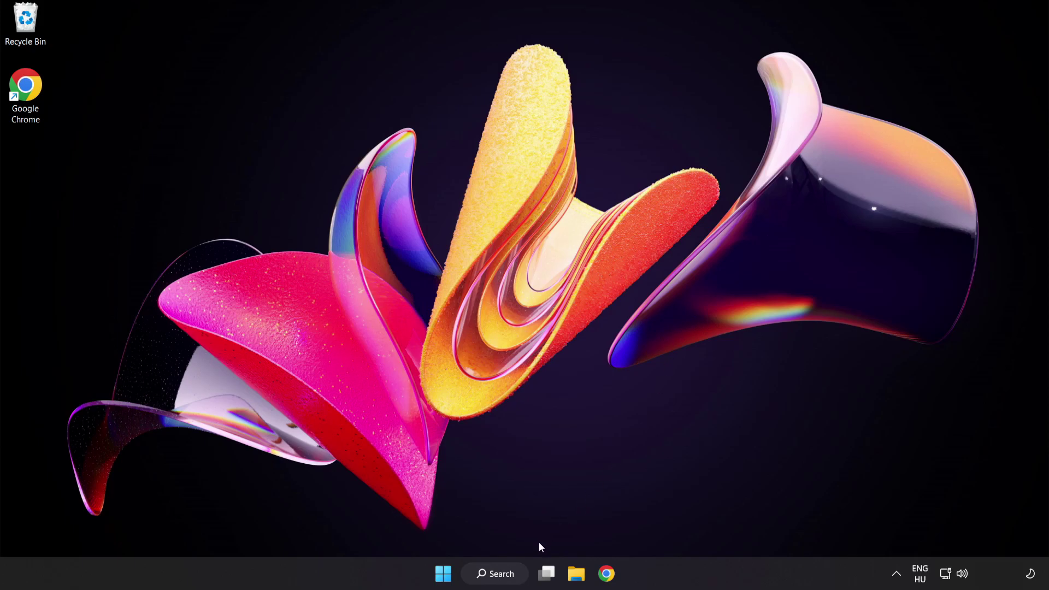
# Search for 'regedit' and launch Registry Editor from the Best match result
pyautogui.click(506, 578)
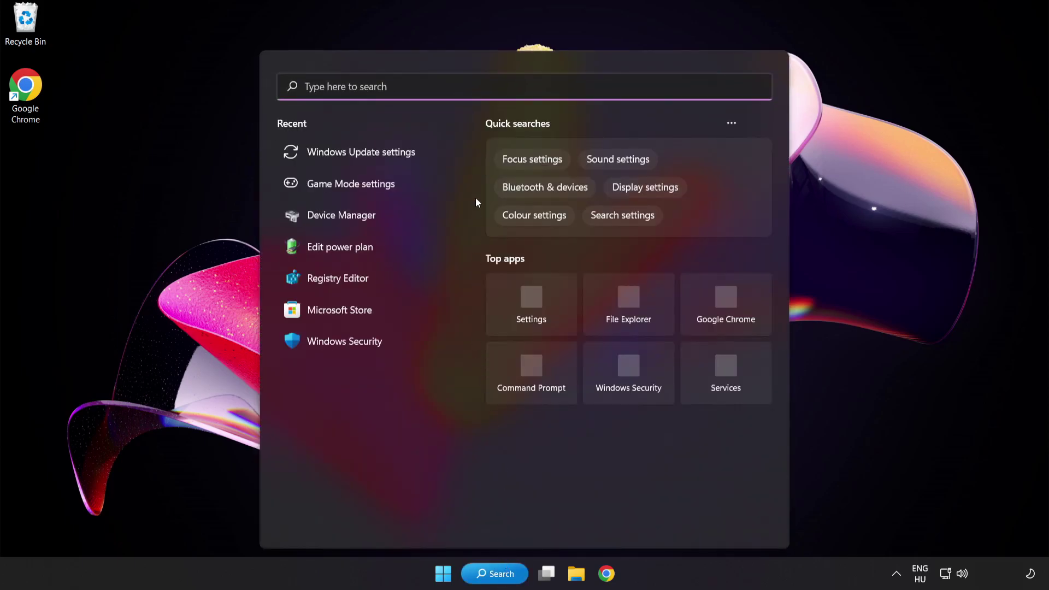
pyautogui.write('regedit')
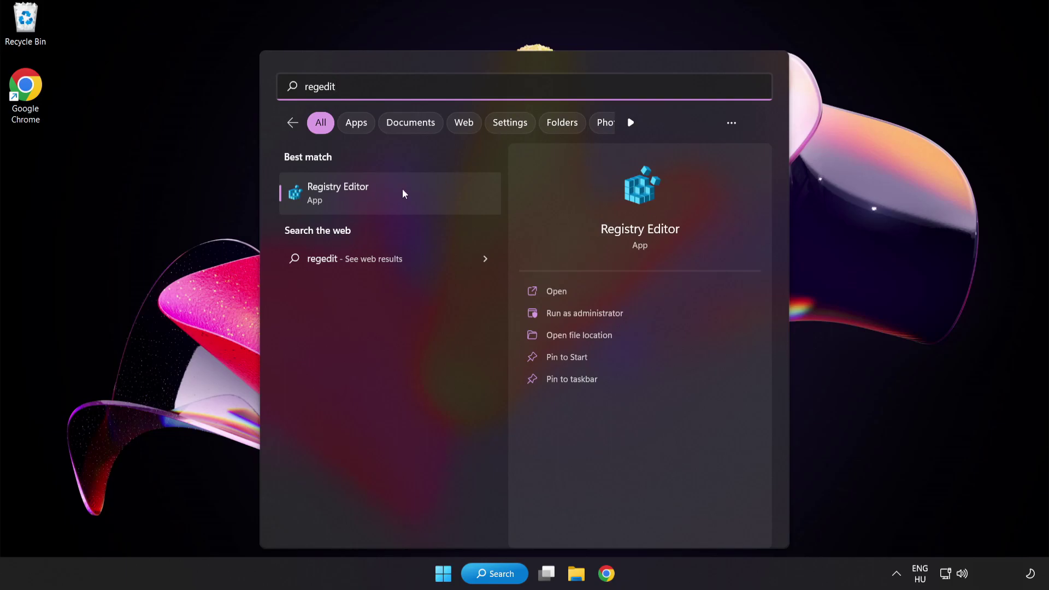
pyautogui.click(404, 194)
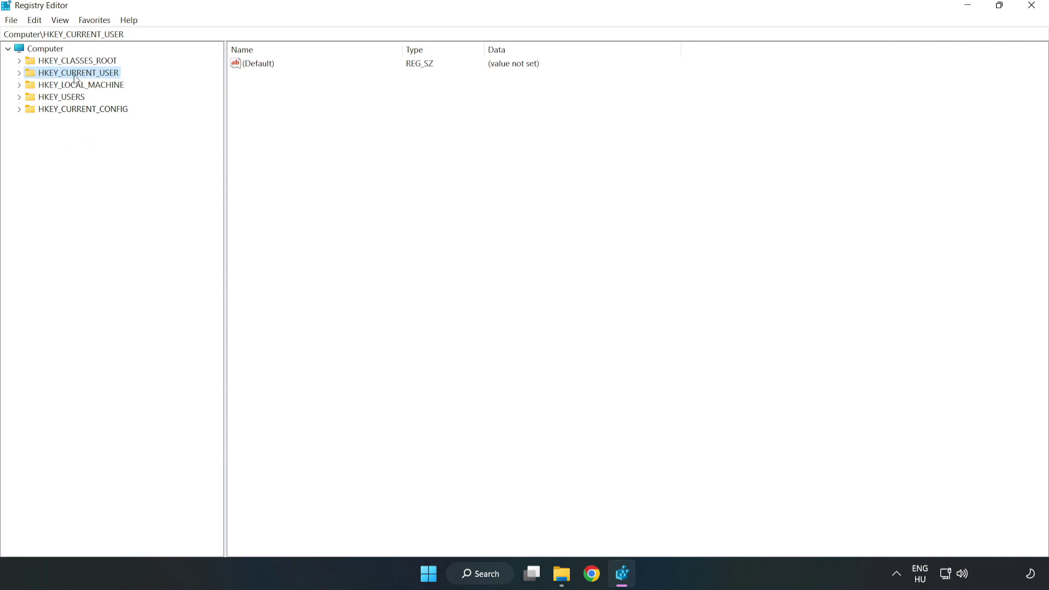
# Under HKEY_CURRENT_USER\System\GameConfigStore, change GameDVR_Enabled's data to 0
pyautogui.click(19, 73)
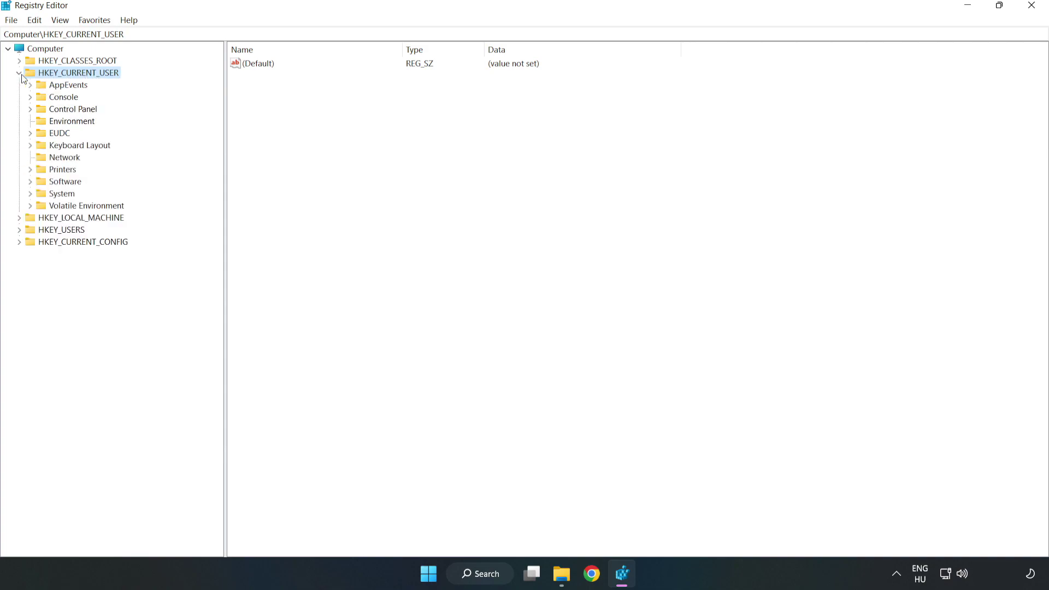
pyautogui.click(30, 195)
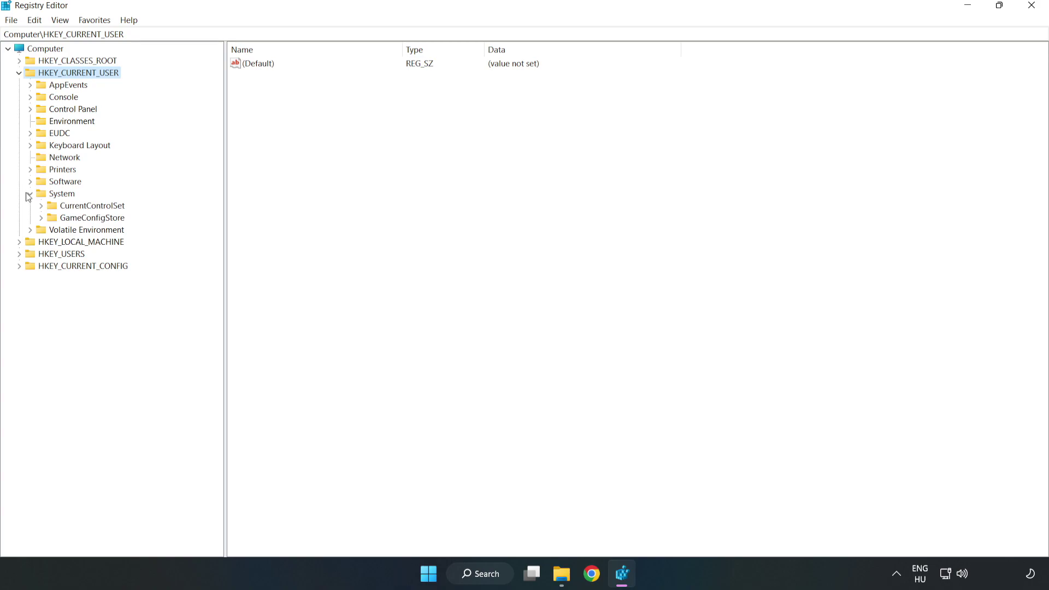
pyautogui.click(89, 222)
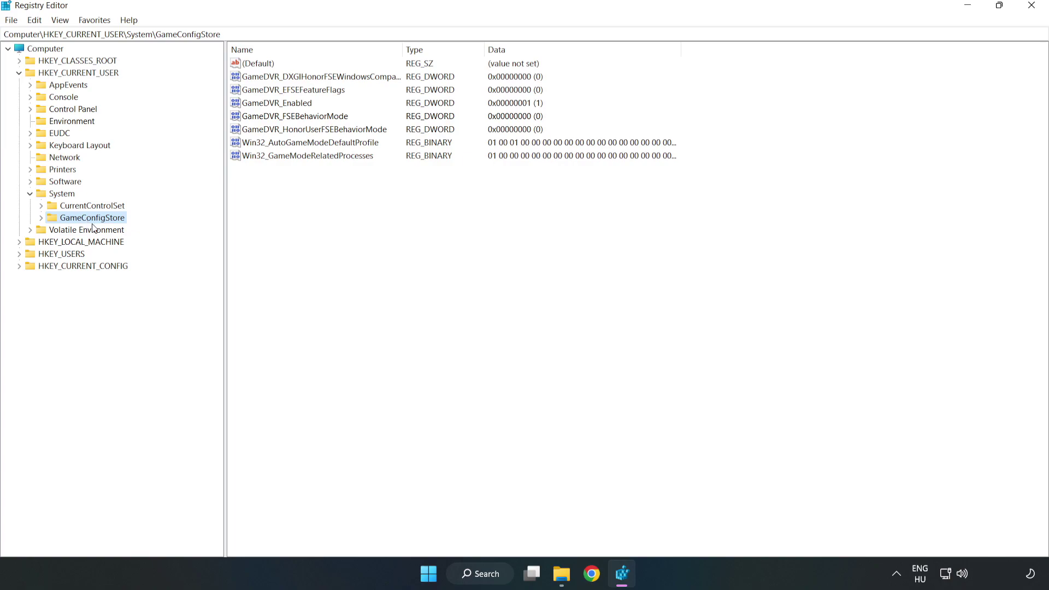
pyautogui.click(258, 106)
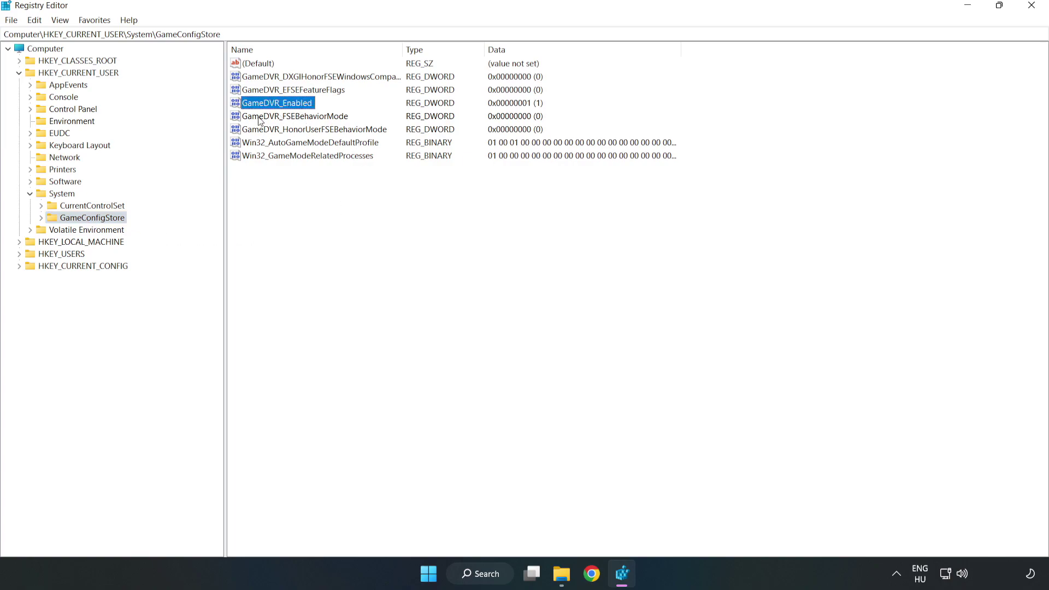
pyautogui.rightClick(286, 108)
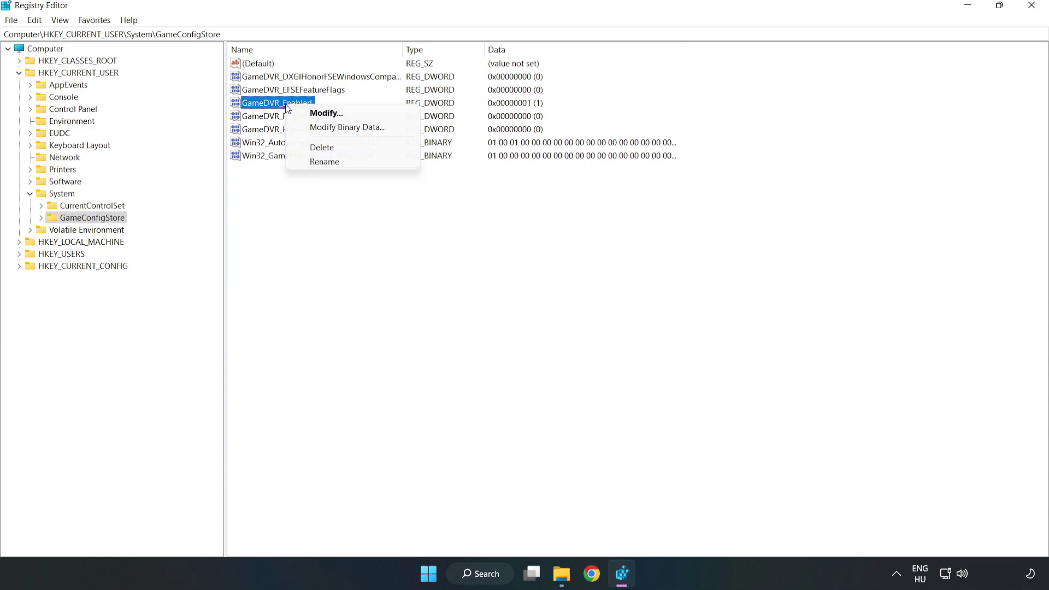
pyautogui.click(333, 113)
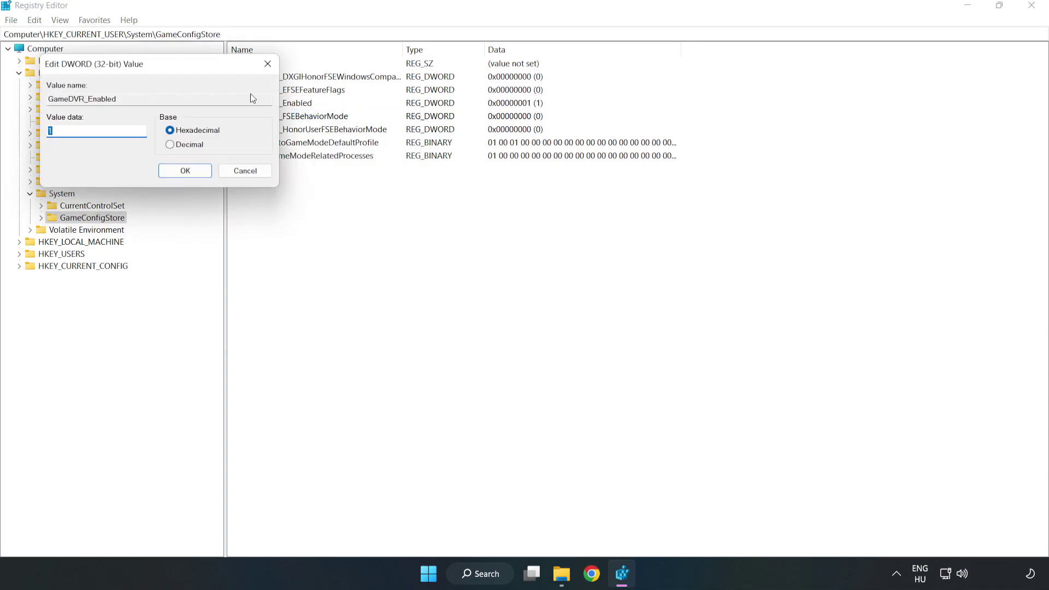
pyautogui.moveTo(211, 73); pyautogui.dragTo(585, 222)
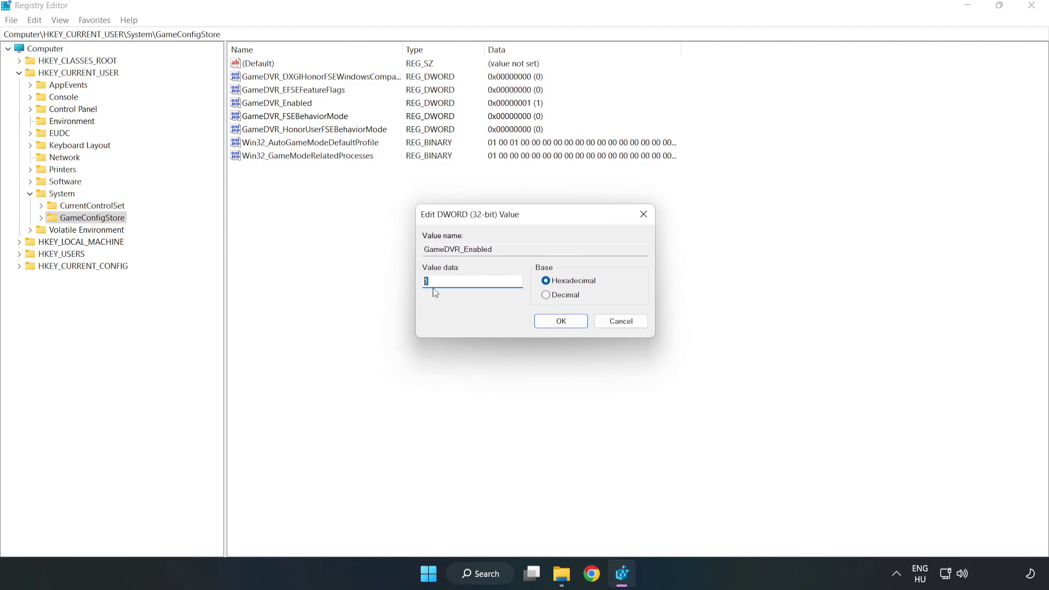
pyautogui.write('0')
pyautogui.click(562, 322)
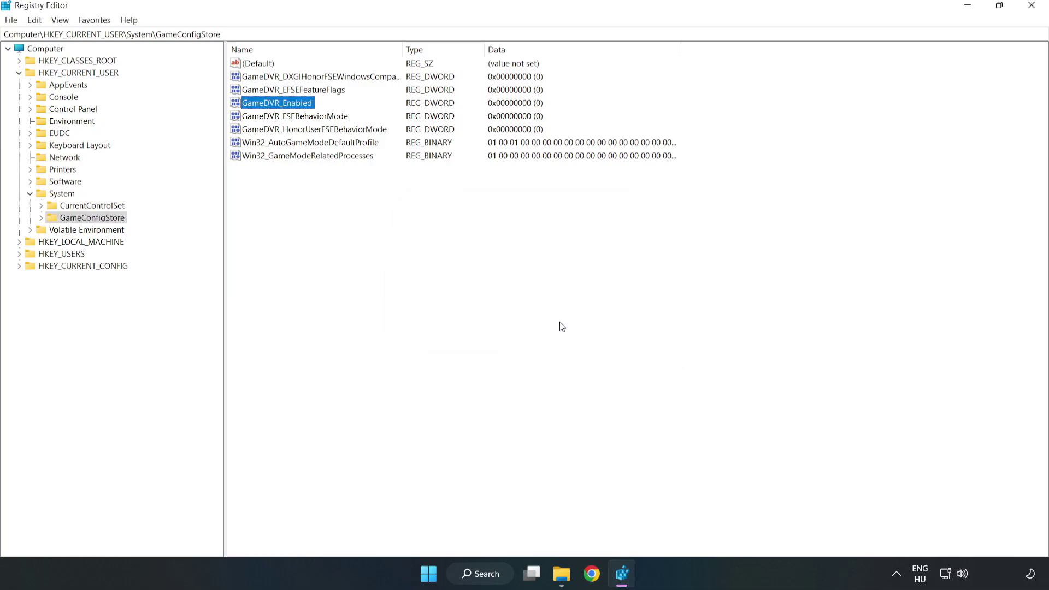
# Collapse HKEY_CURRENT_USER and browse to HKLM\SOFTWARE\Microsoft\PolicyManager\default\ApplicationManagement\AllowGameDVR
pyautogui.click(19, 73)
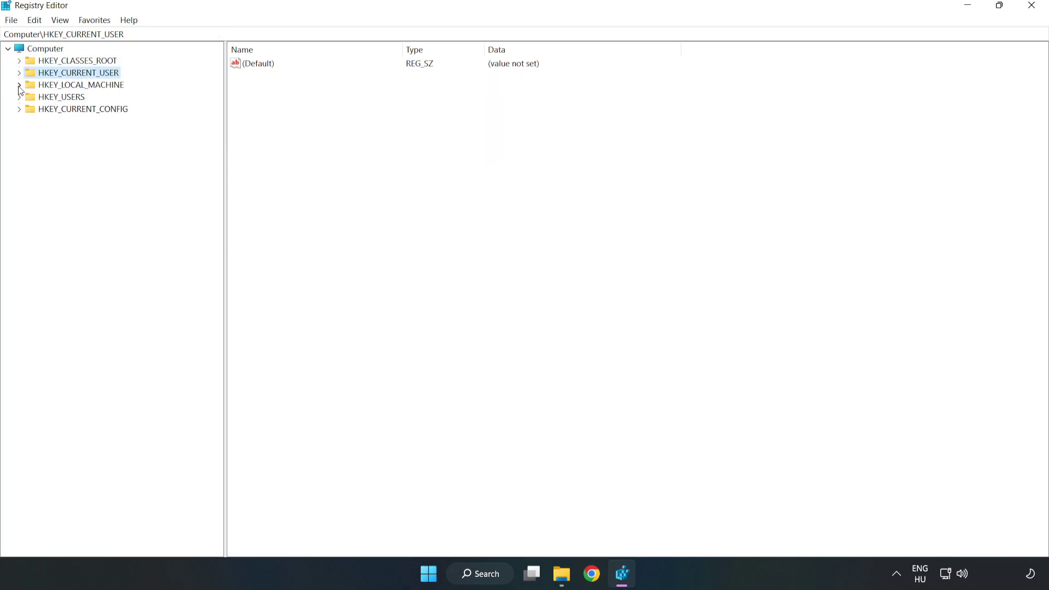
pyautogui.doubleClick(25, 87)
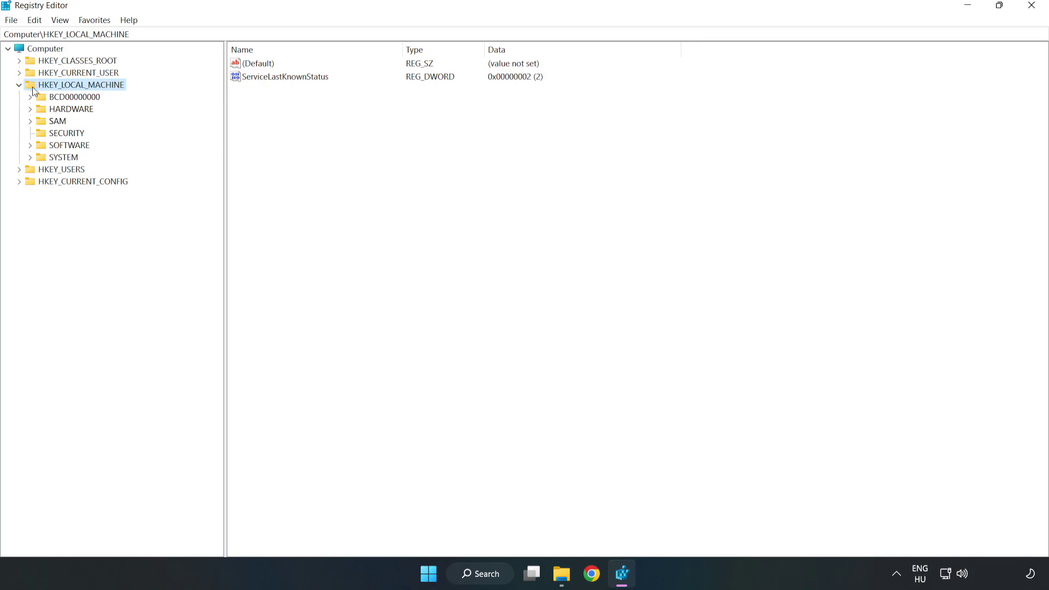
pyautogui.click(32, 145)
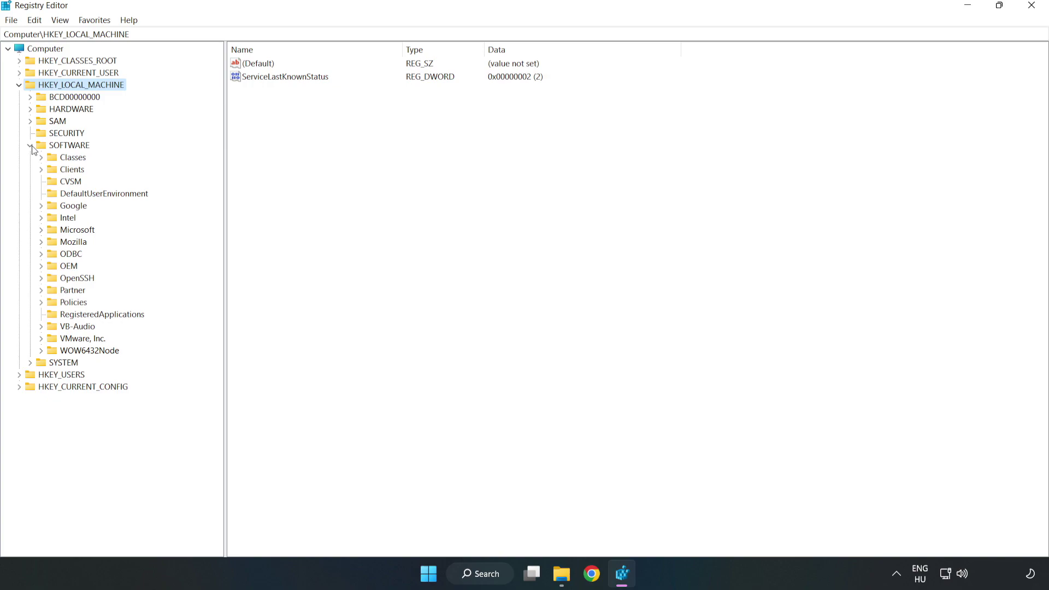
pyautogui.click(42, 232)
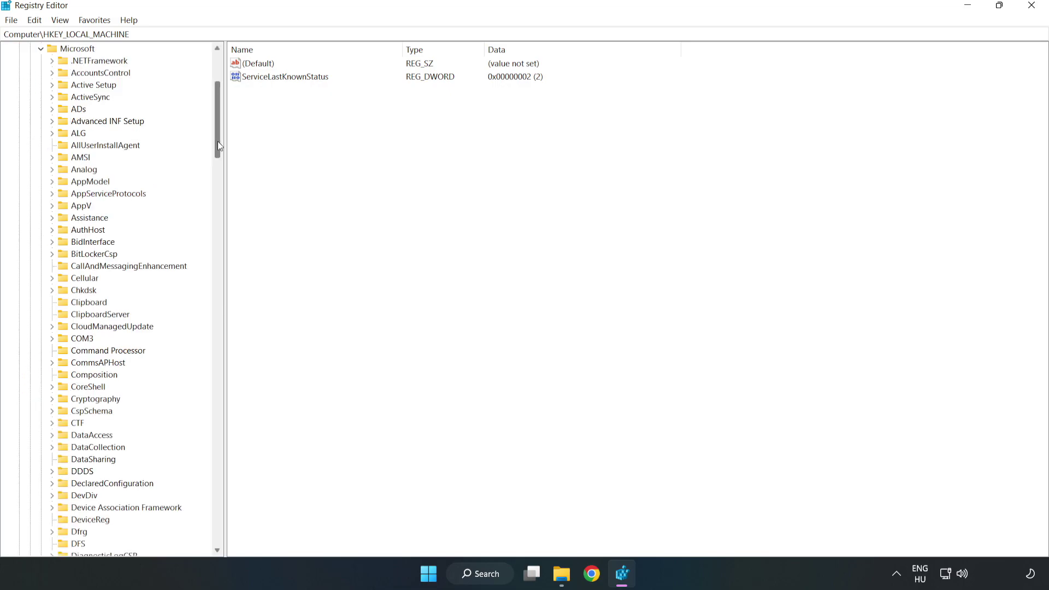
pyautogui.moveTo(218, 141); pyautogui.dragTo(237, 389)
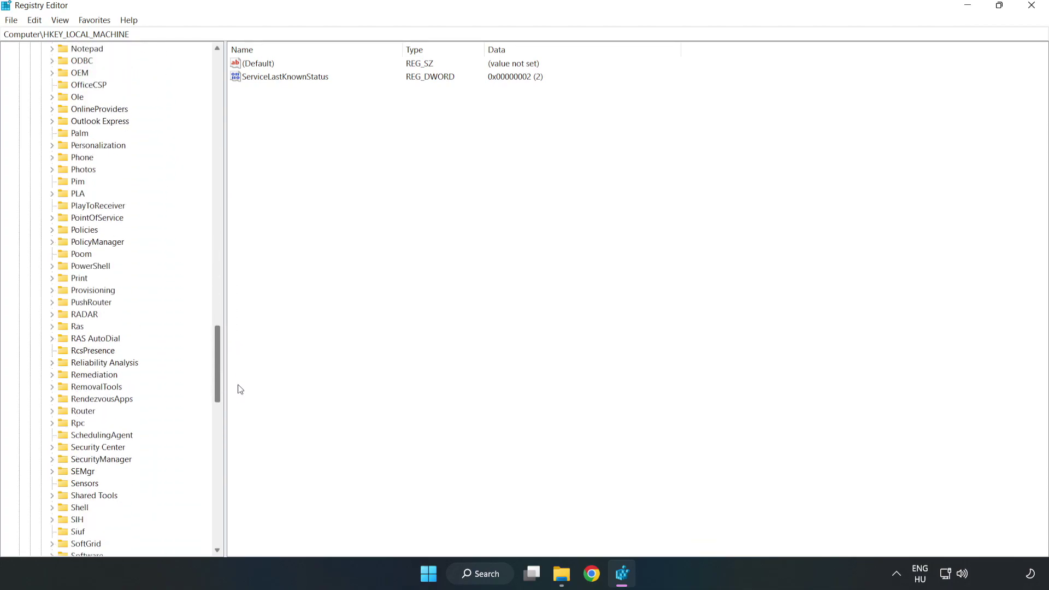
pyautogui.click(52, 242)
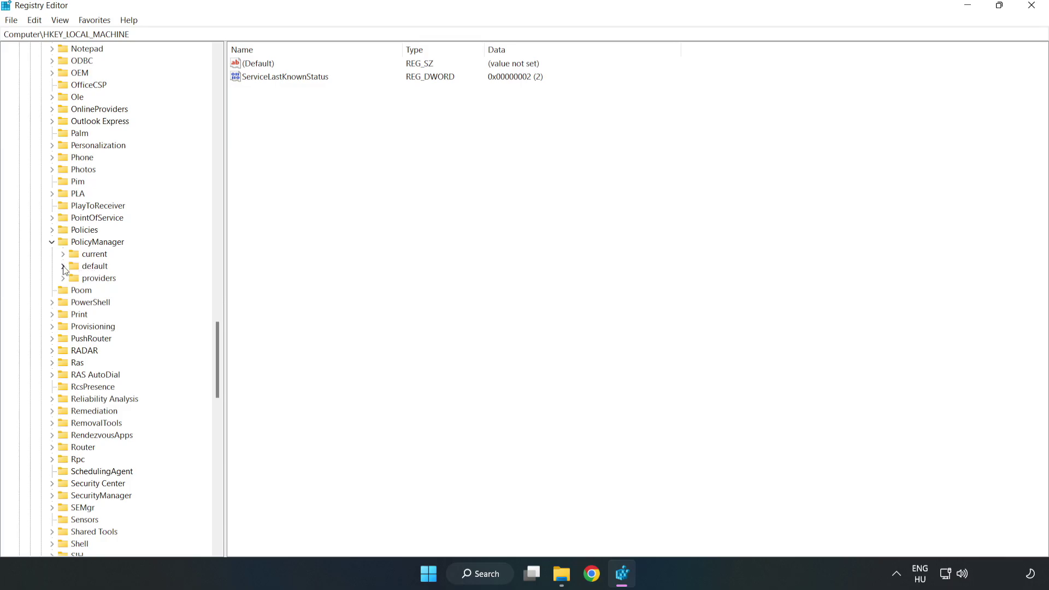
pyautogui.click(63, 266)
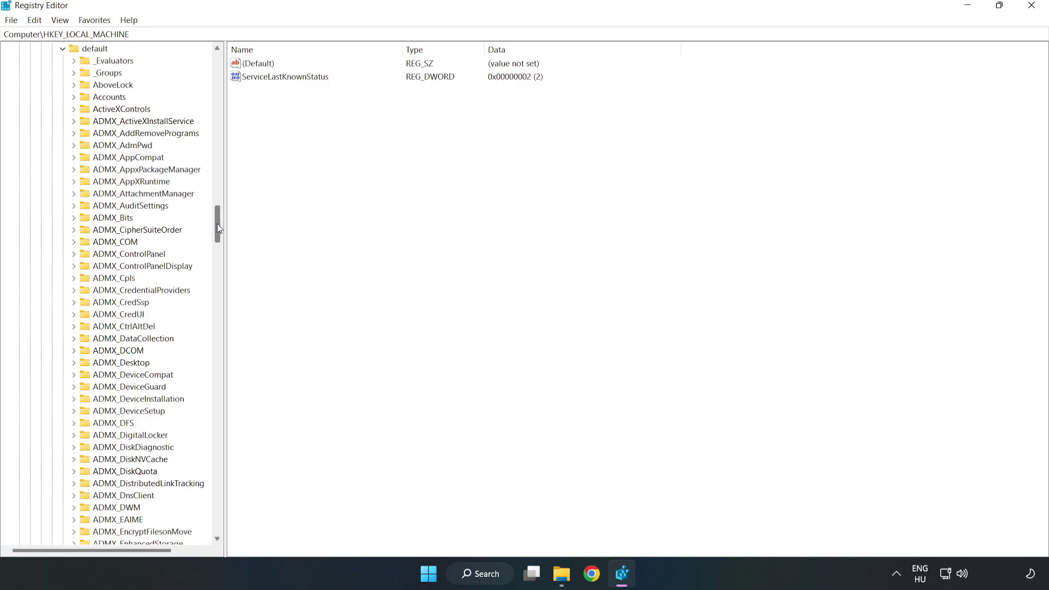
pyautogui.moveTo(218, 224); pyautogui.dragTo(212, 346)
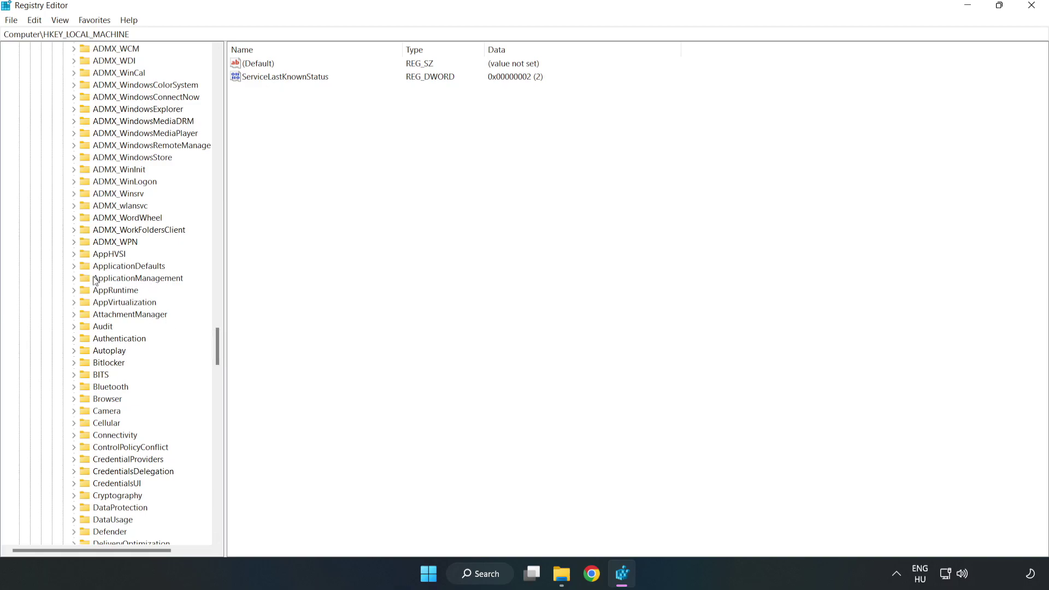
pyautogui.click(76, 278)
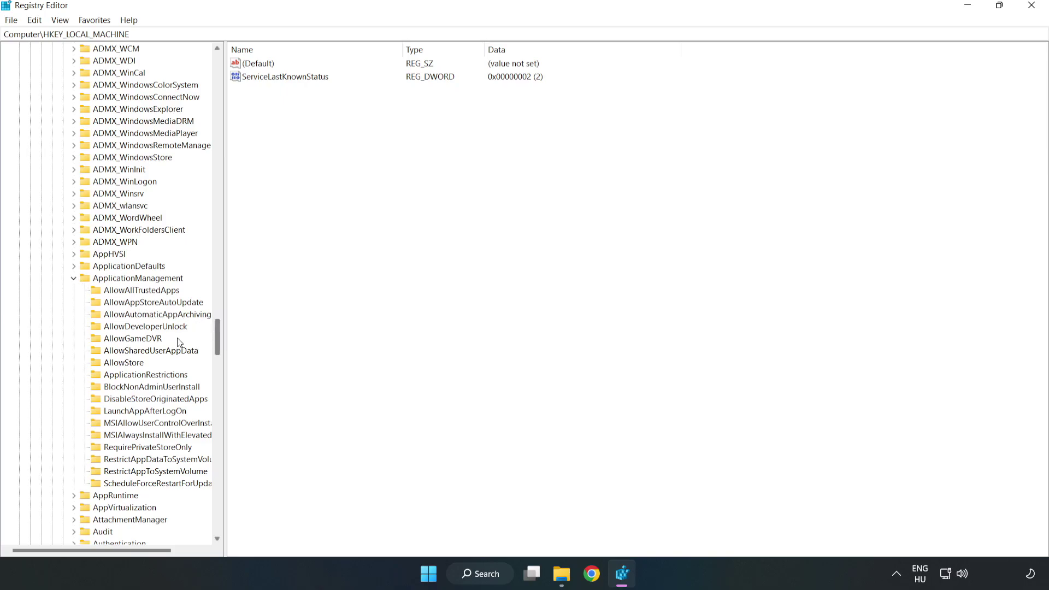
pyautogui.click(122, 338)
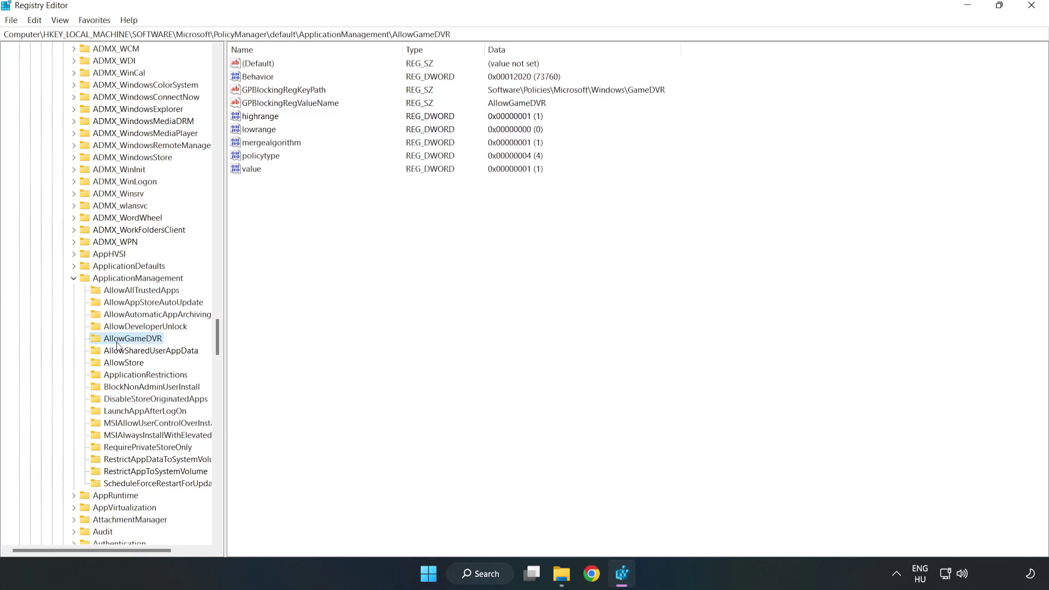
# Change the AllowGameDVR key's 'value' entry from 1 to 0
pyautogui.click(246, 171)
pyautogui.rightClick(265, 173)
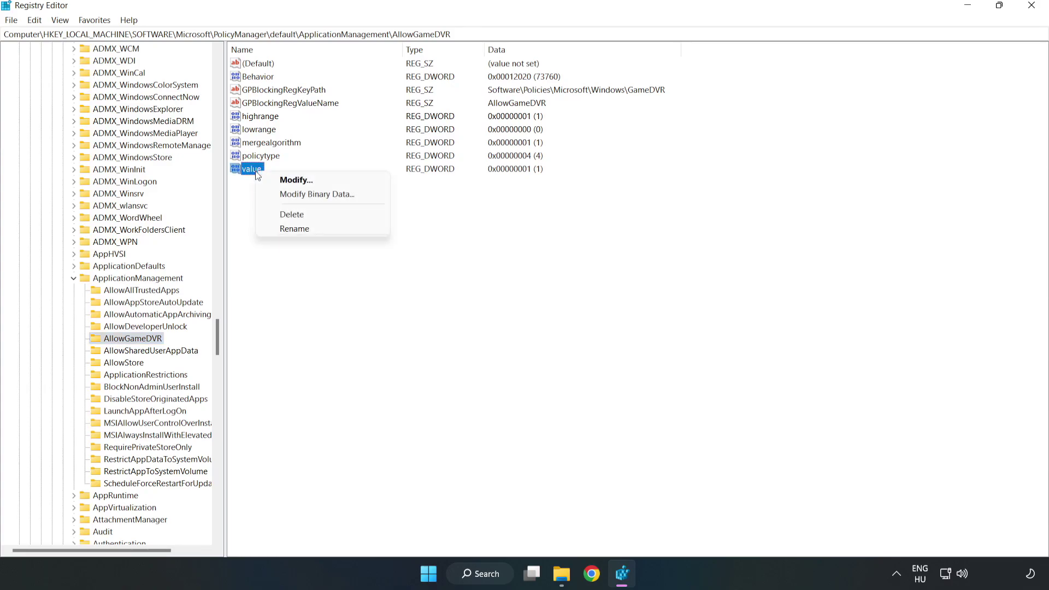
pyautogui.click(302, 184)
pyautogui.moveTo(191, 66); pyautogui.dragTo(534, 218)
pyautogui.click(420, 282)
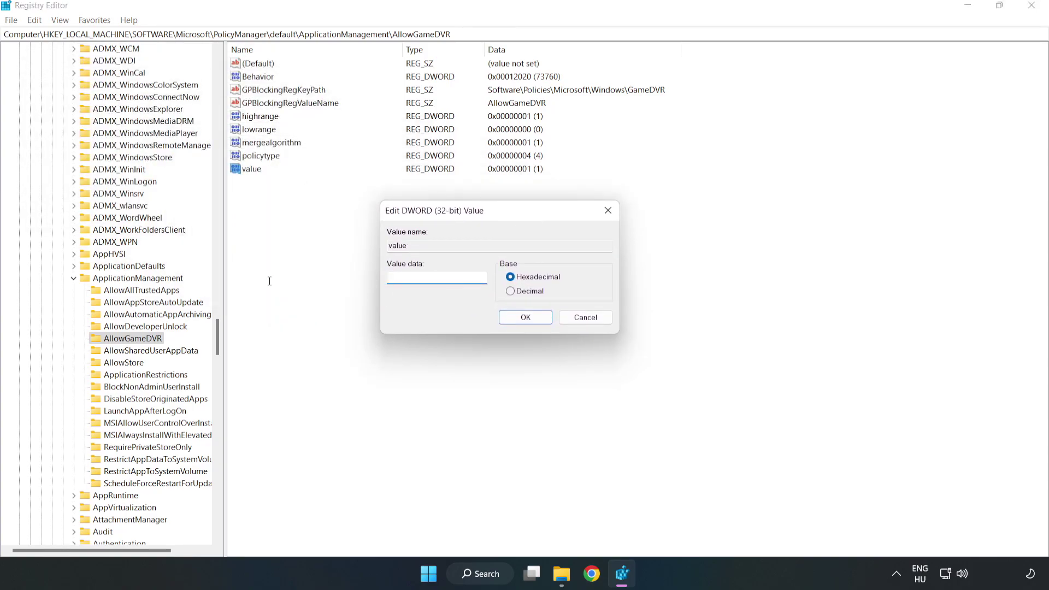
pyautogui.write('0')
pyautogui.click(526, 318)
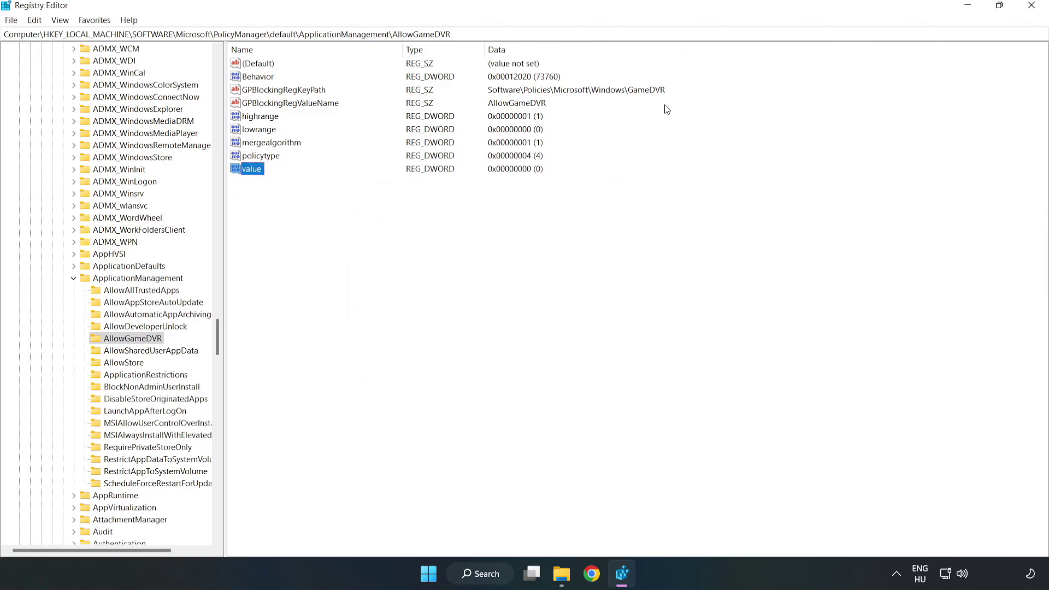
# Close Registry Editor, then download and run dxwebsetup.exe from the DirectX Download Center page
pyautogui.click(1032, 7)
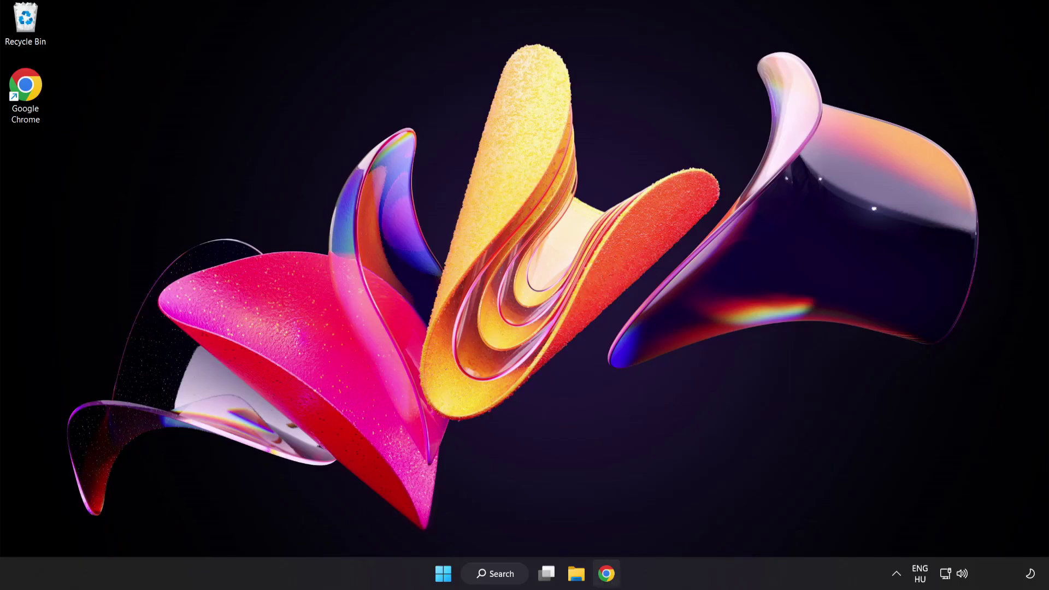
pyautogui.click(606, 574)
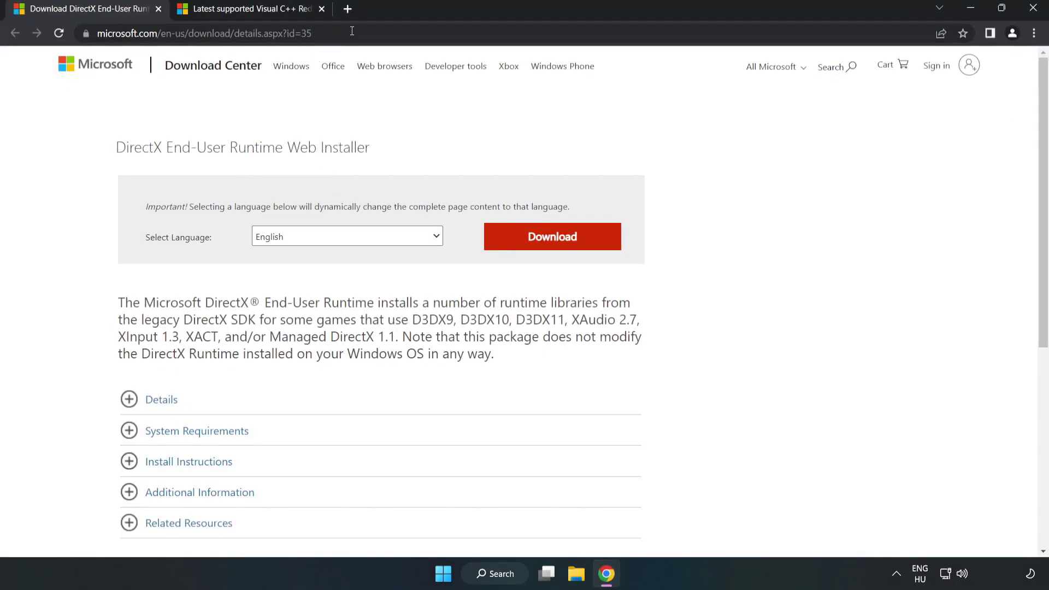
pyautogui.click(192, 33)
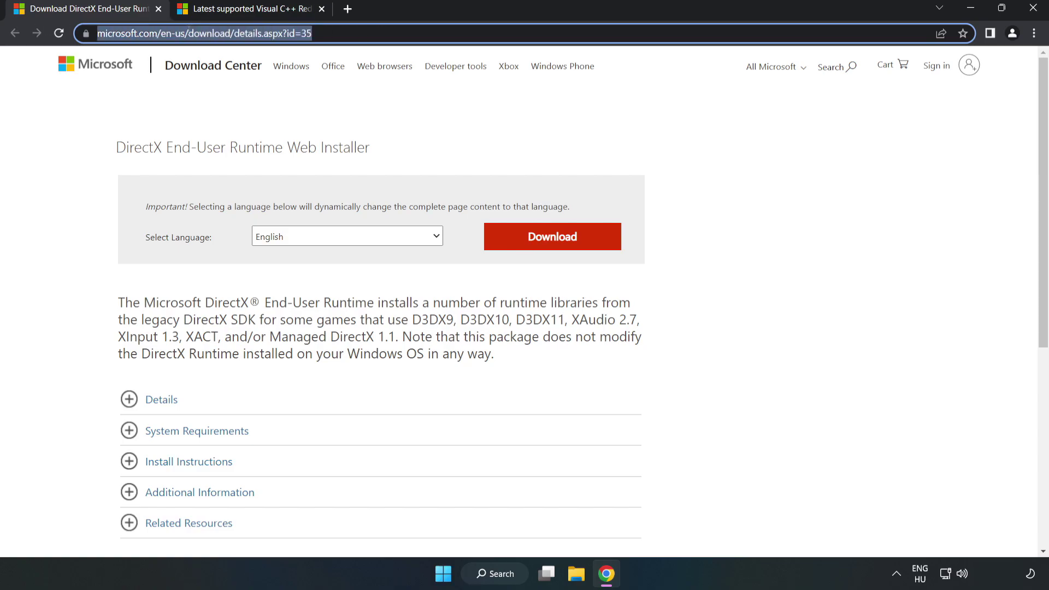
pyautogui.click(427, 130)
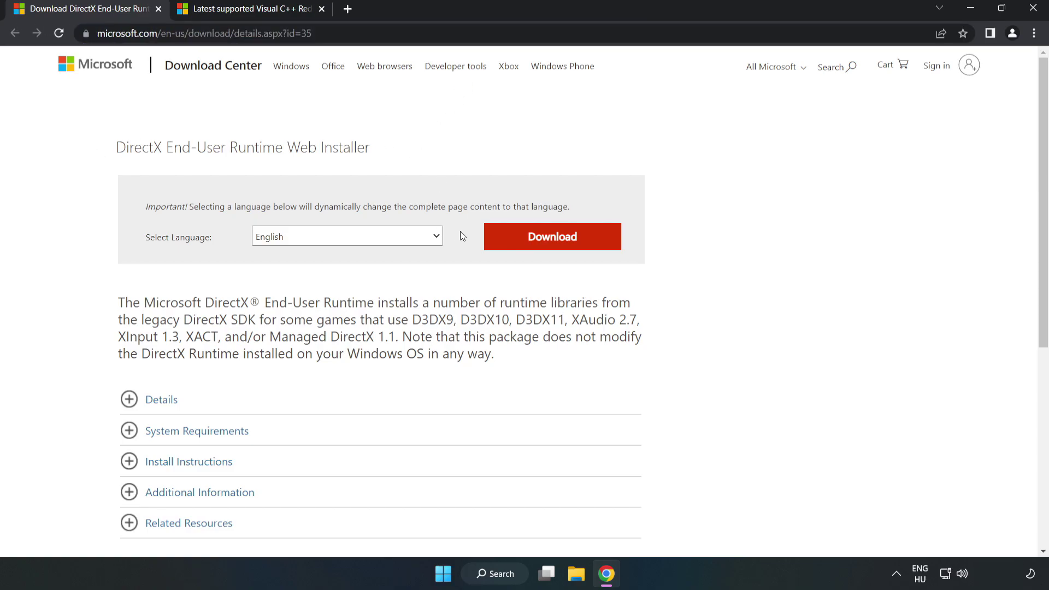
pyautogui.click(560, 250)
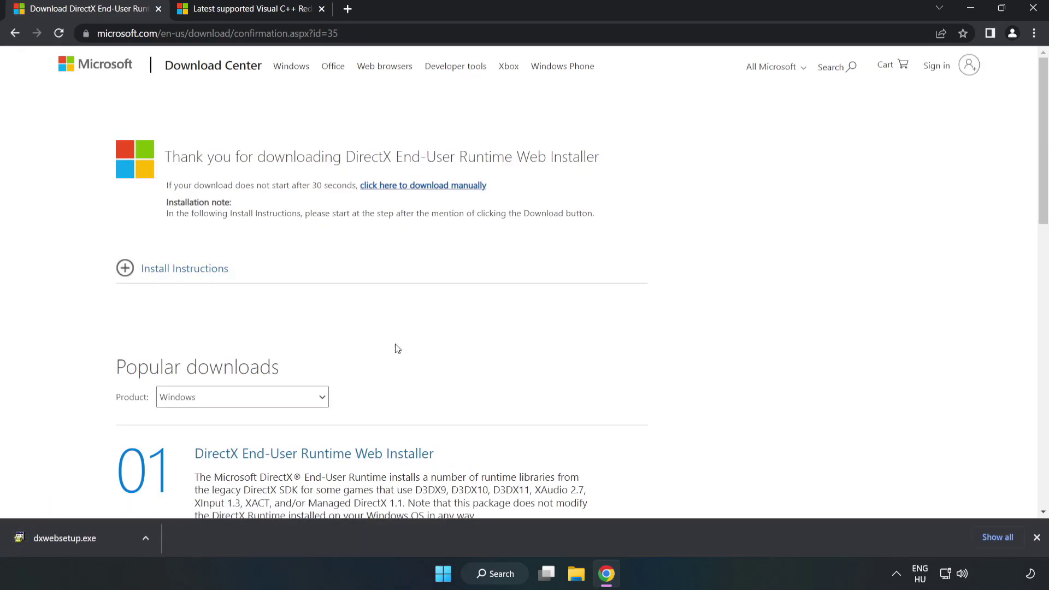
pyautogui.click(106, 541)
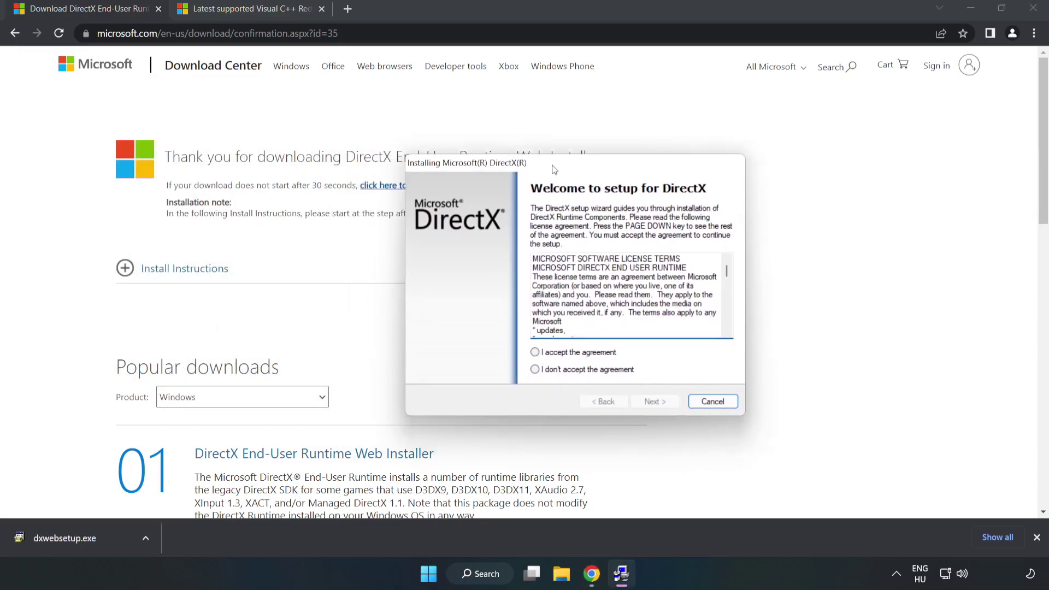
# Accept the DirectX license, decline the Bing Bar, and run setup to Finish
pyautogui.moveTo(675, 256); pyautogui.dragTo(675, 323)
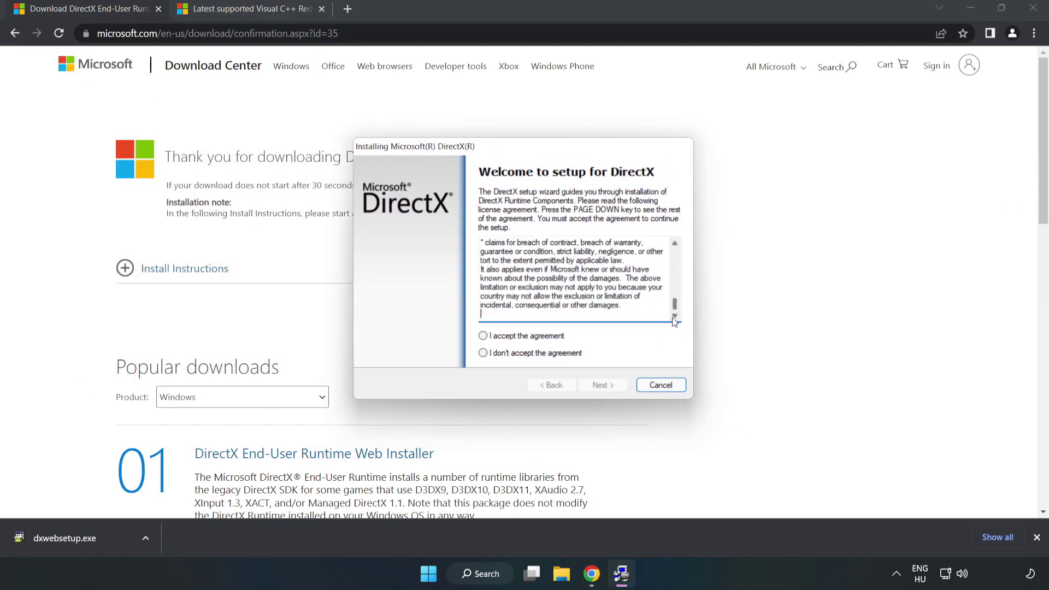
pyautogui.click(484, 336)
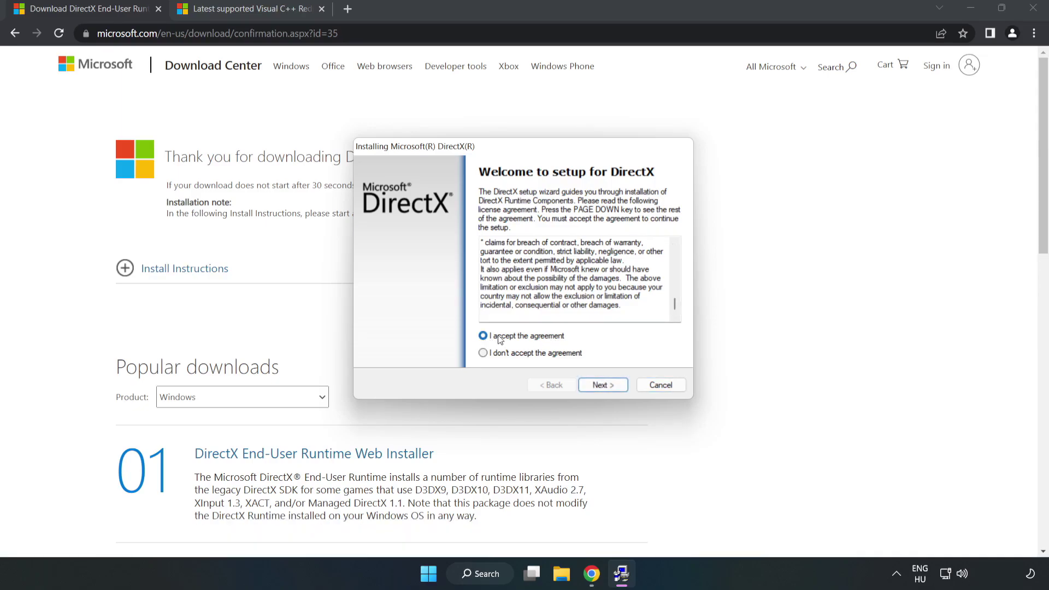
pyautogui.click(603, 385)
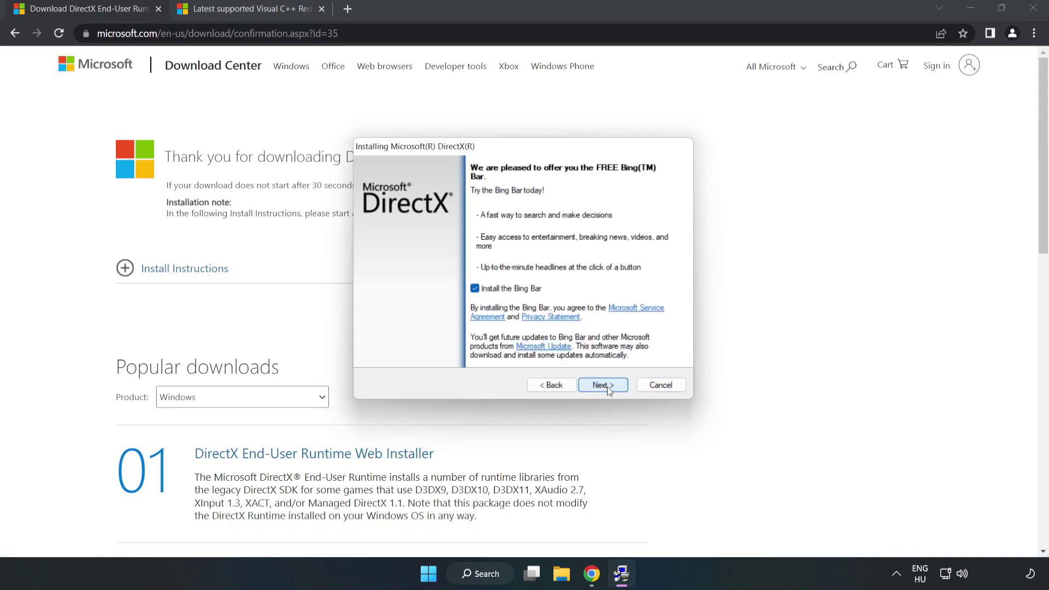
pyautogui.click(475, 289)
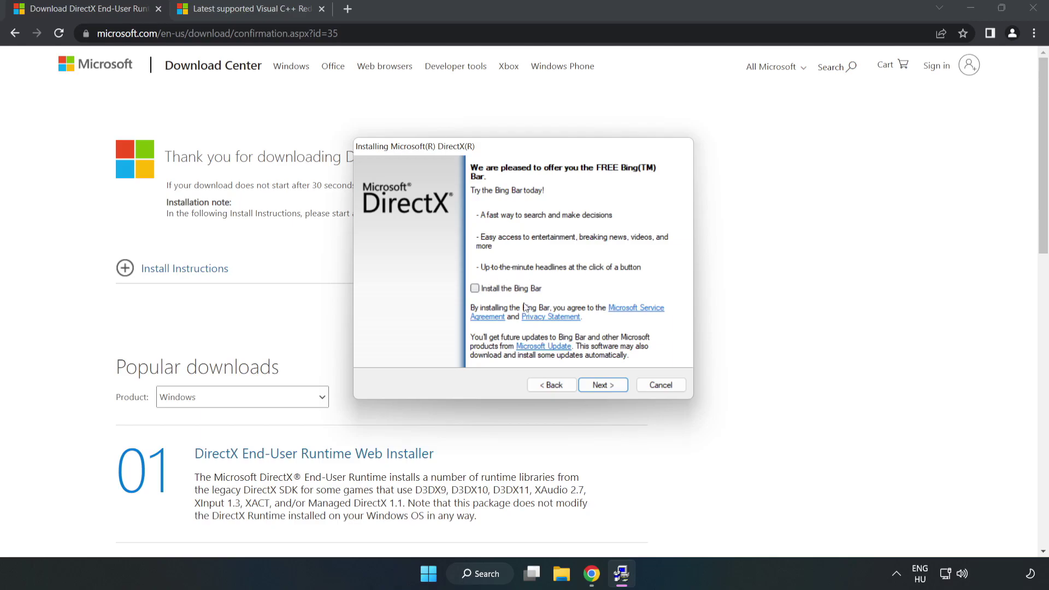
pyautogui.click(604, 385)
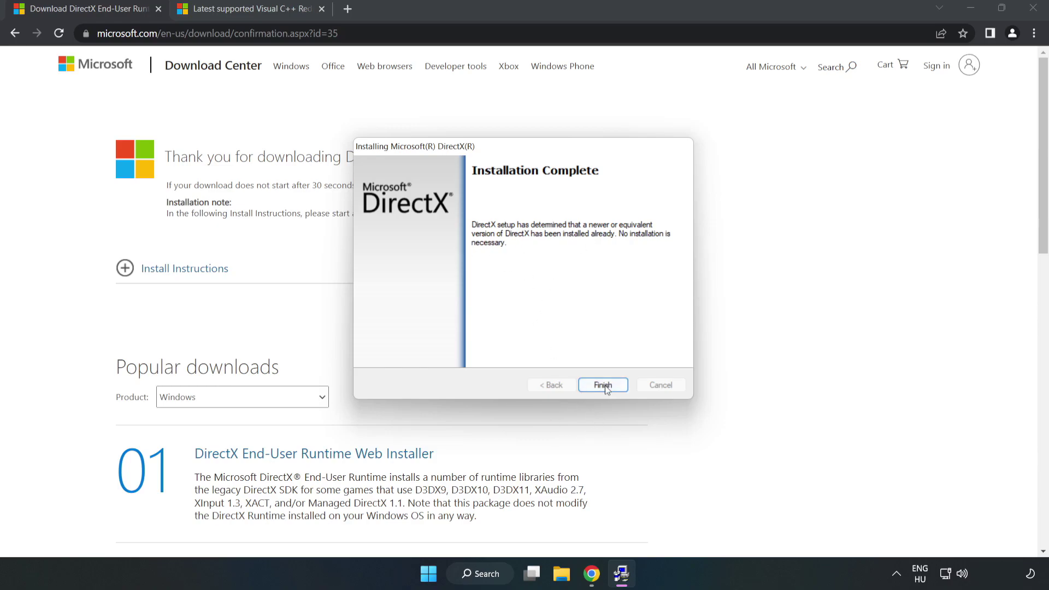
pyautogui.click(603, 385)
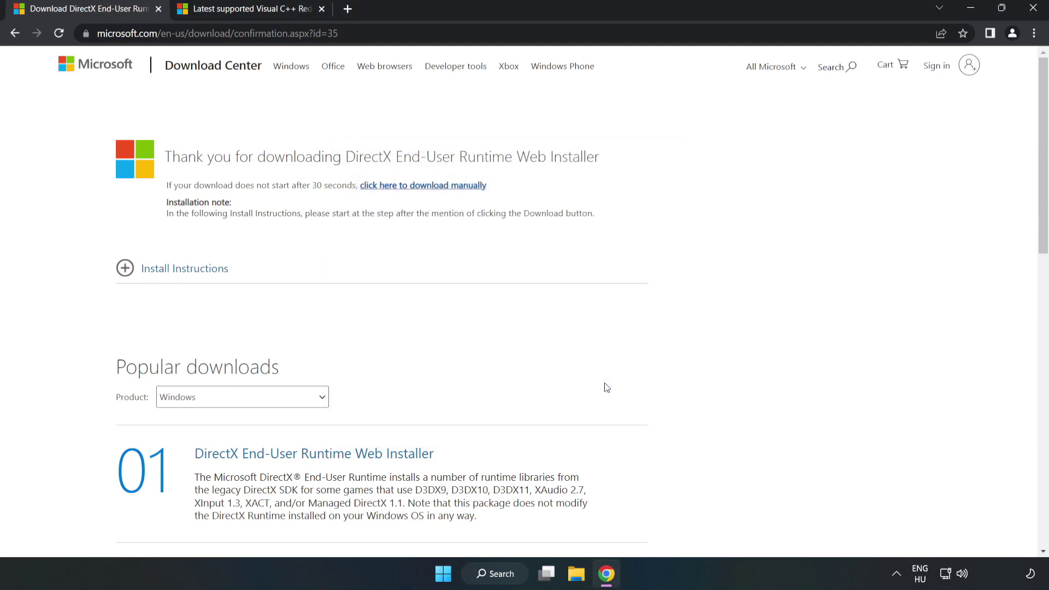
# Close the DirectX tab, download the ARM64, X86 and X64 Visual C++ redistributables, and run the ARM64 installer
pyautogui.click(158, 9)
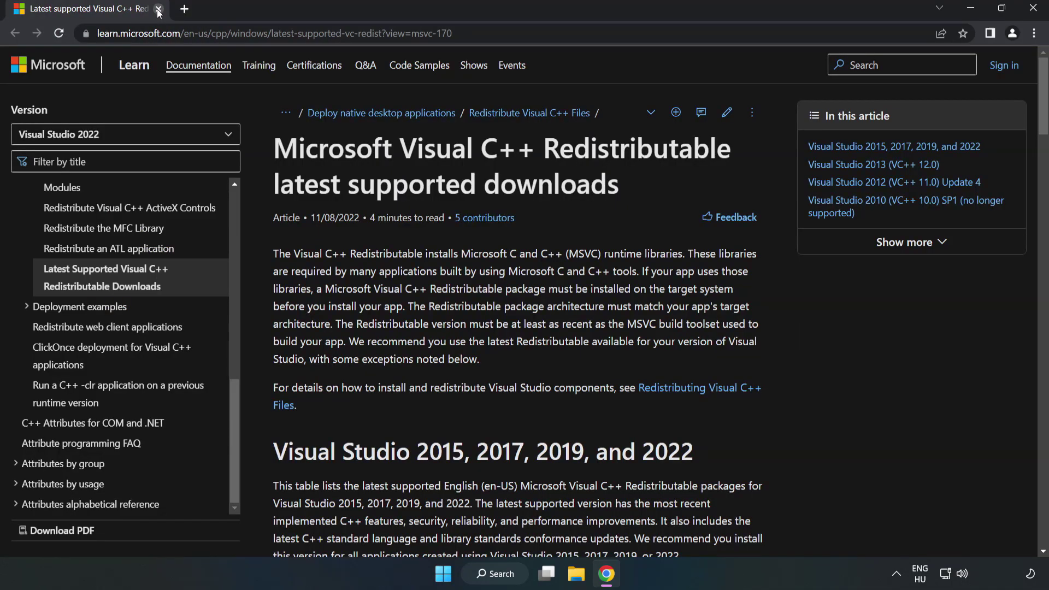
pyautogui.click(444, 31)
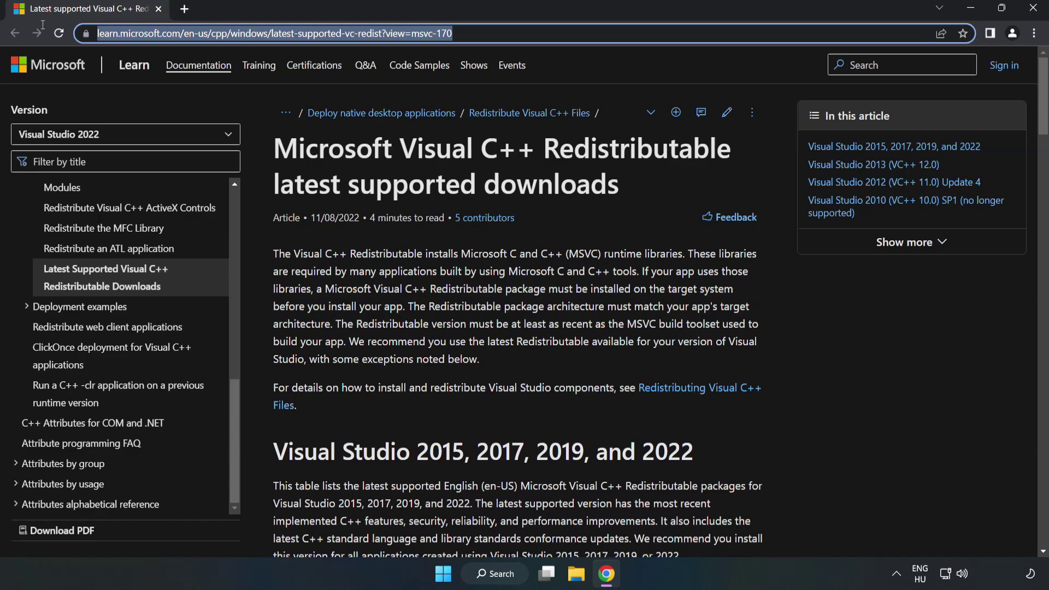
pyautogui.click(538, 181)
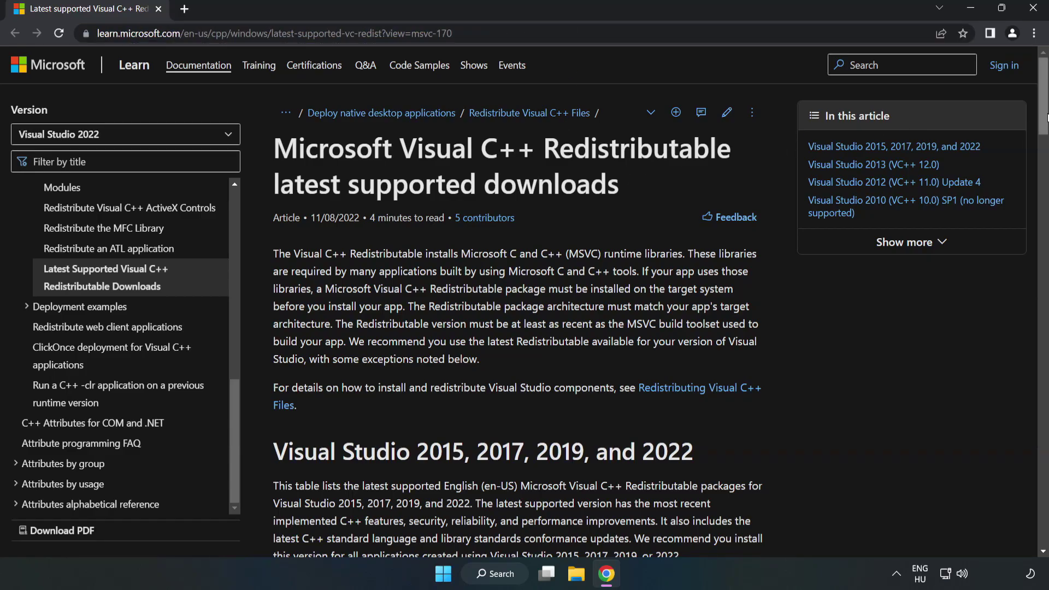
pyautogui.moveTo(1045, 117); pyautogui.dragTo(1044, 168)
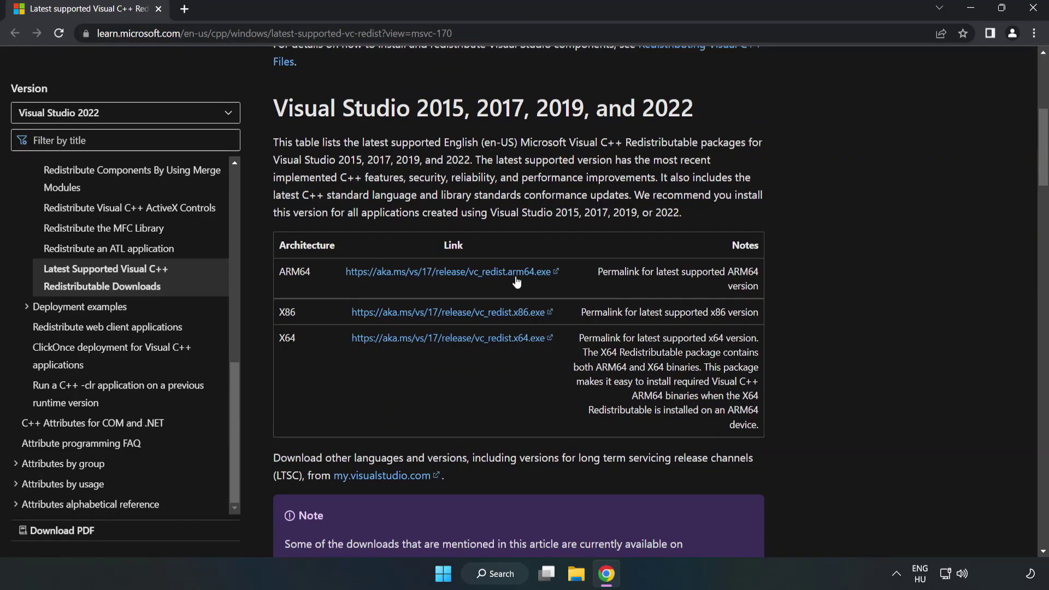
pyautogui.click(452, 275)
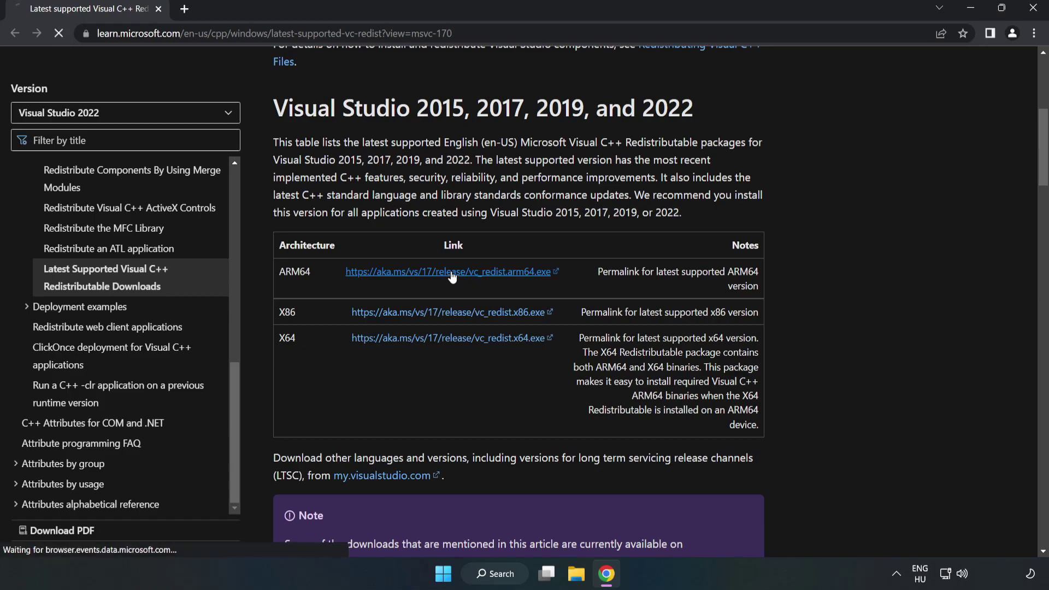
pyautogui.click(460, 312)
pyautogui.click(463, 339)
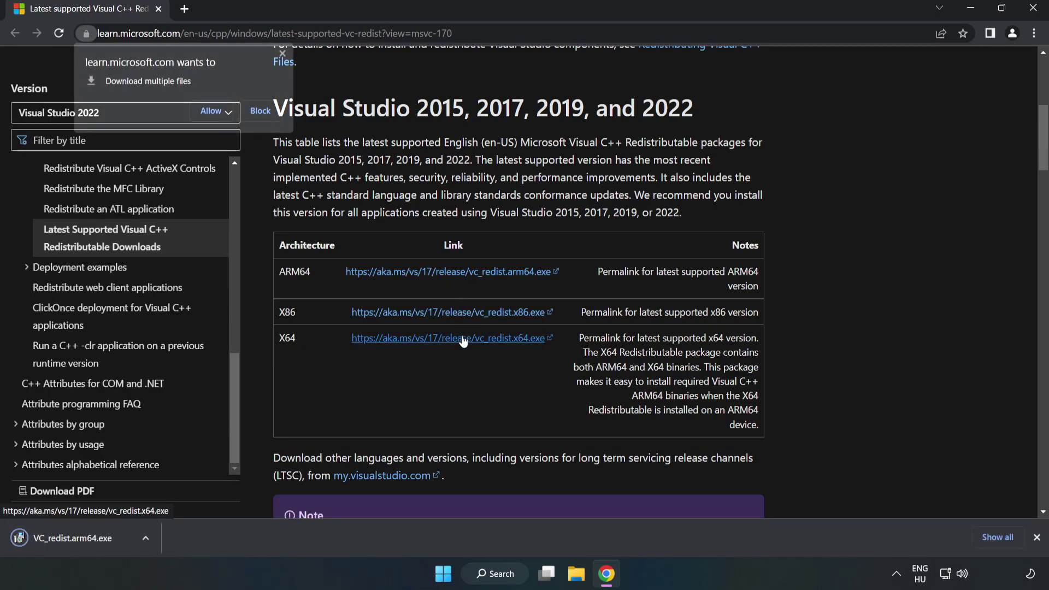
pyautogui.click(212, 112)
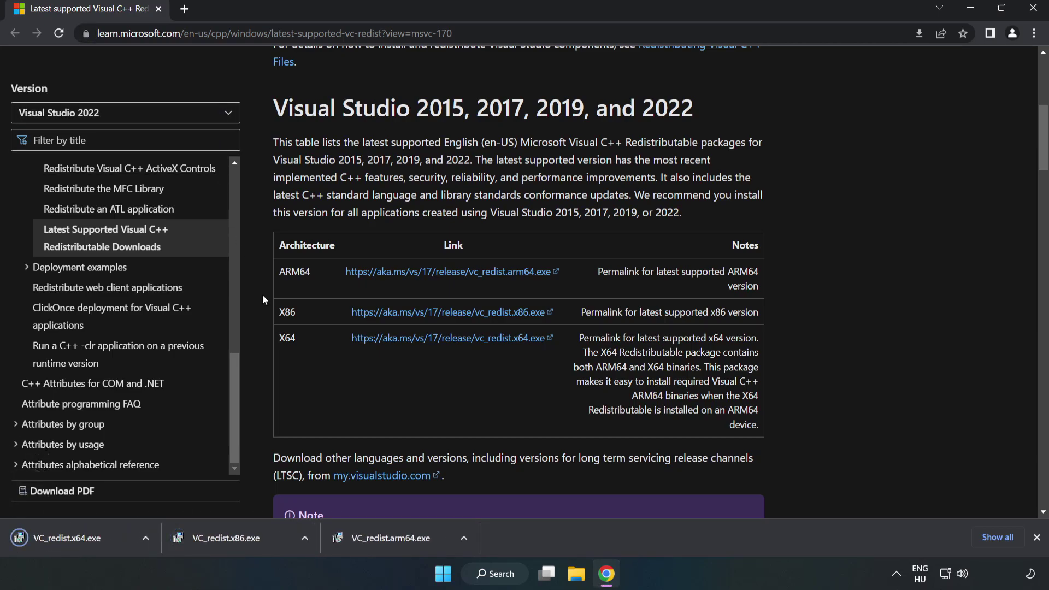
pyautogui.click(402, 545)
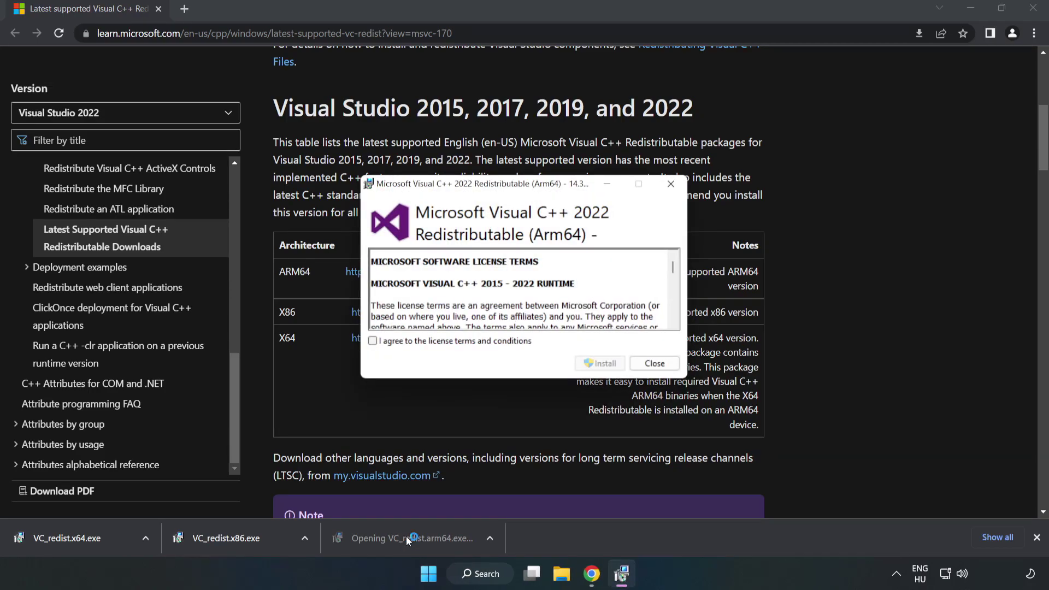
# Accept the license and attempt the Arm64 redistributable install, closing it after it fails
pyautogui.moveTo(672, 268); pyautogui.dragTo(632, 343)
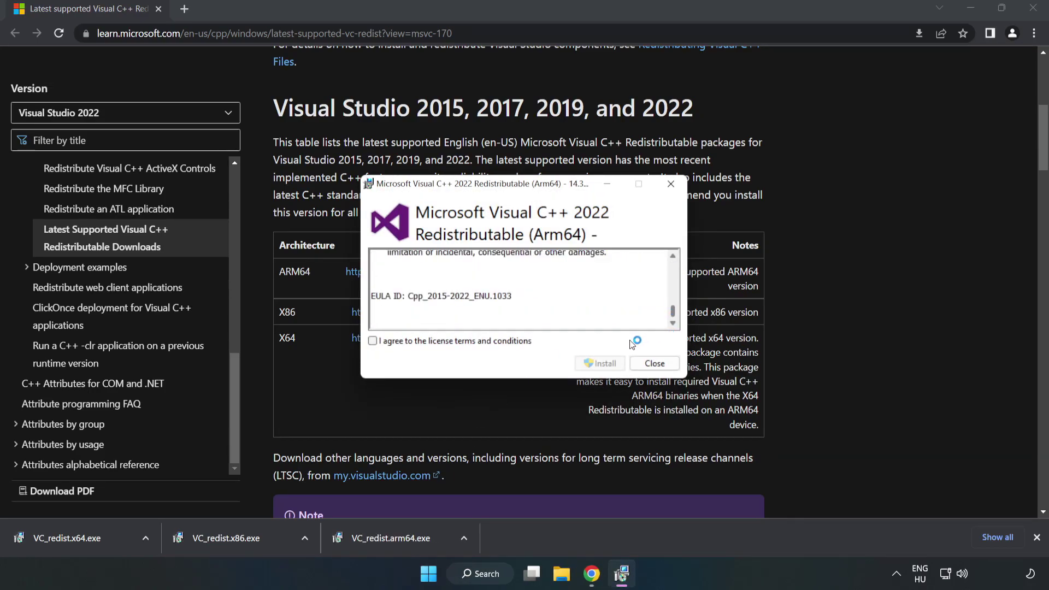
pyautogui.click(462, 341)
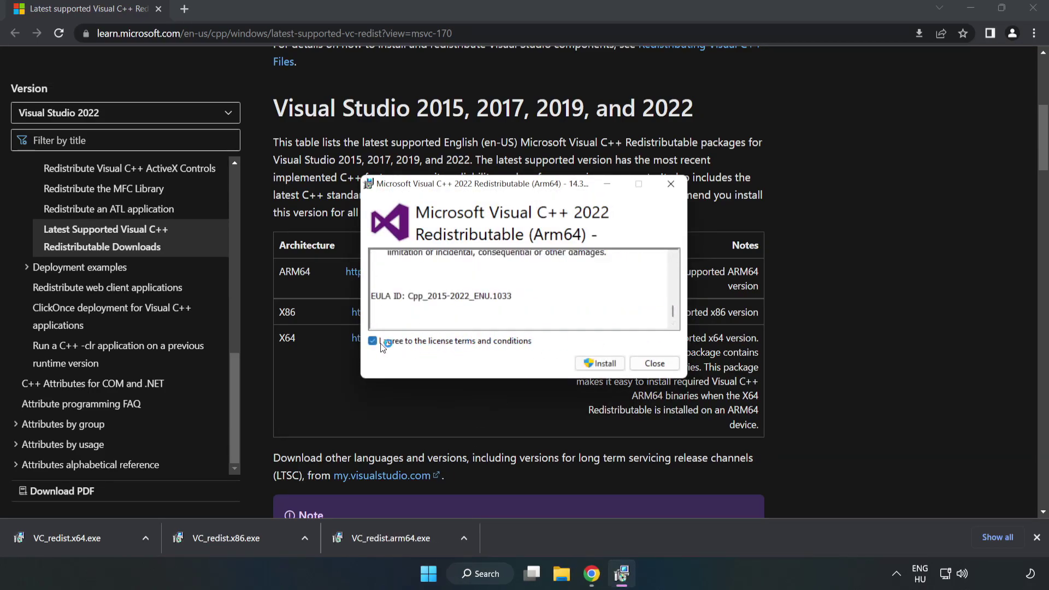
pyautogui.click(600, 365)
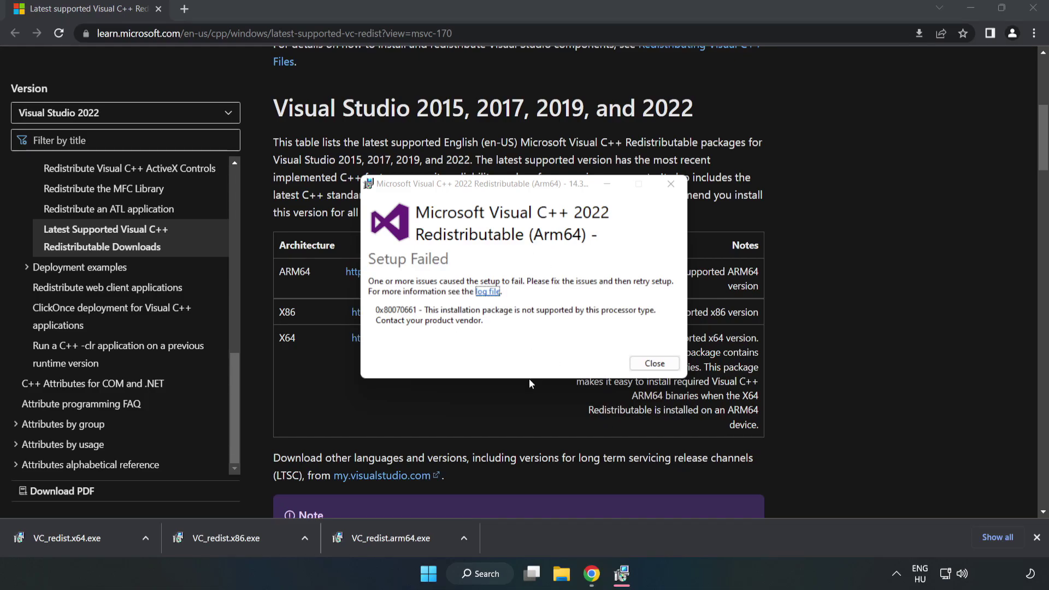
pyautogui.click(653, 363)
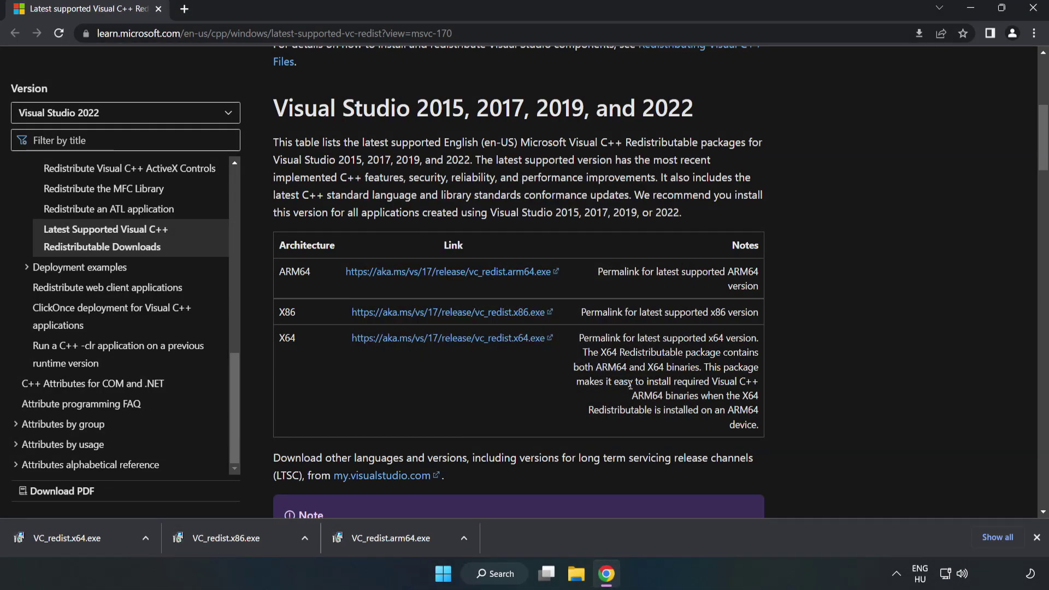
# Install VC_redist.x86.exe and VC_redist.x64.exe, closing each setup without restarting
pyautogui.click(249, 536)
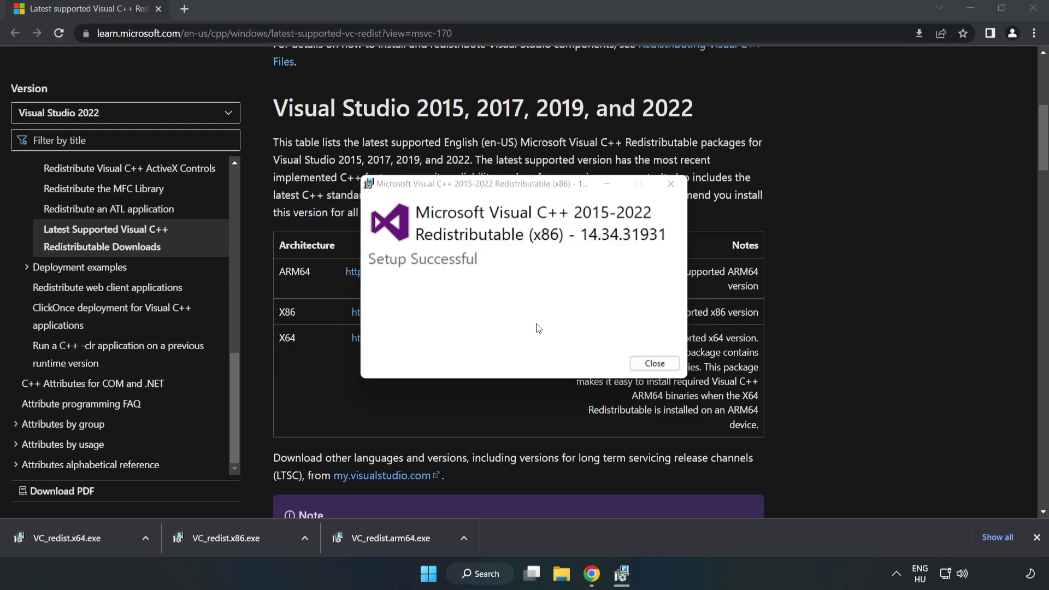
pyautogui.click(655, 363)
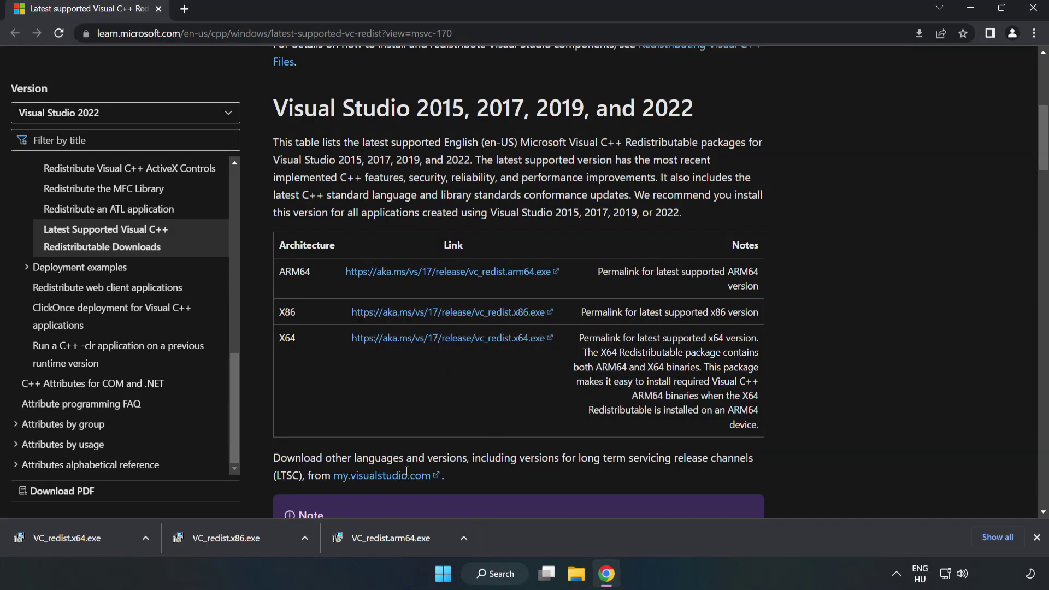
pyautogui.click(57, 536)
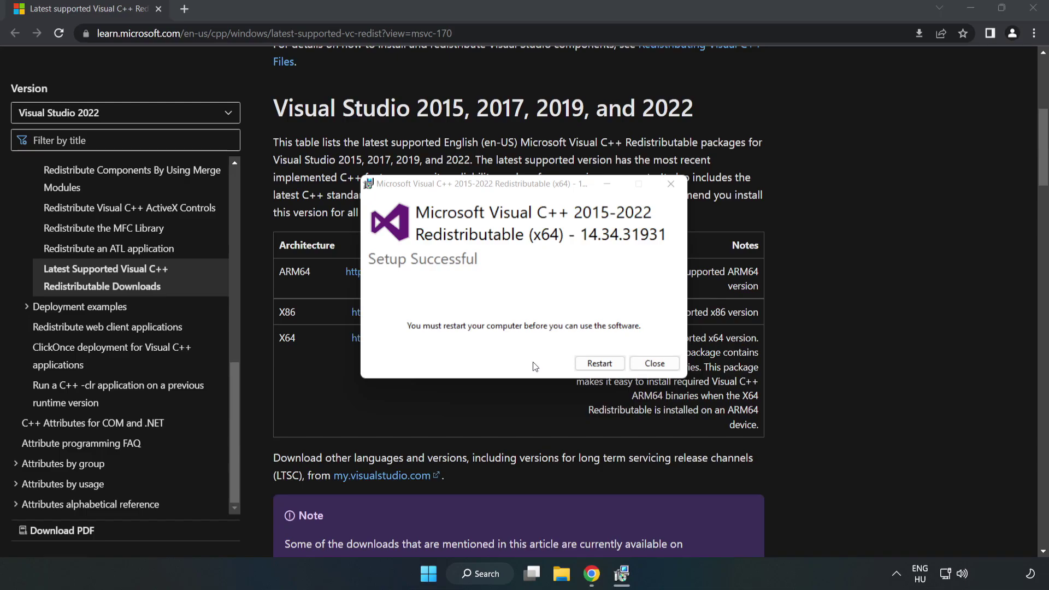
pyautogui.click(655, 364)
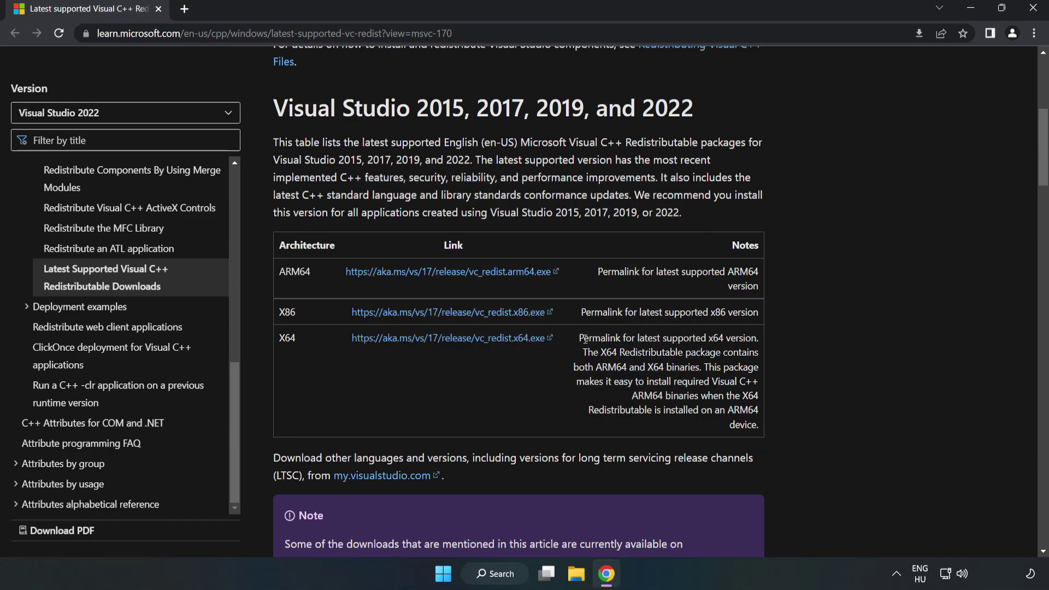
# Close Chrome and bring up the Start menu's power options
pyautogui.click(1033, 10)
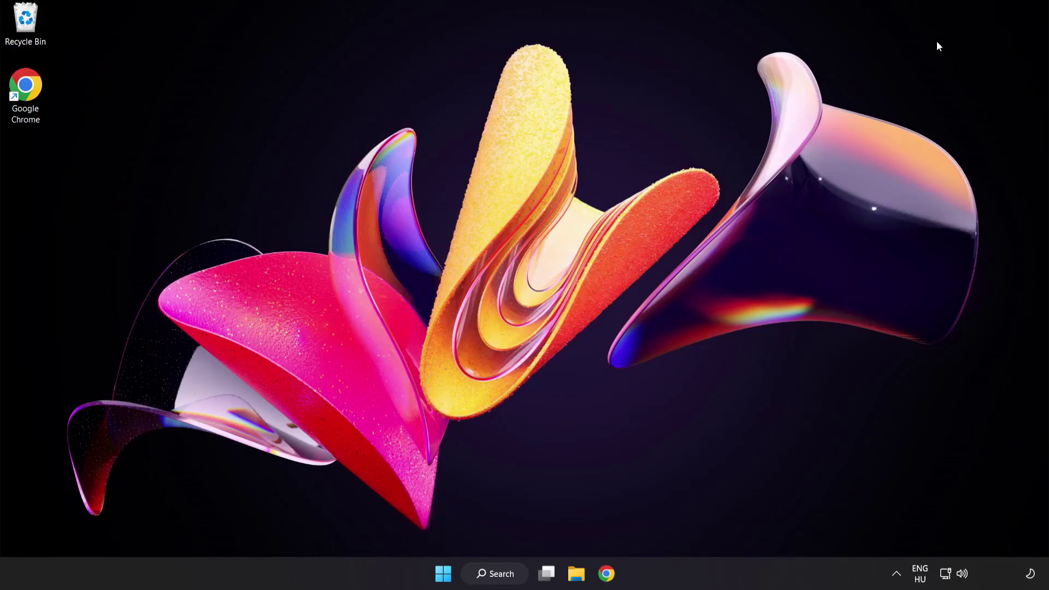
pyautogui.click(443, 574)
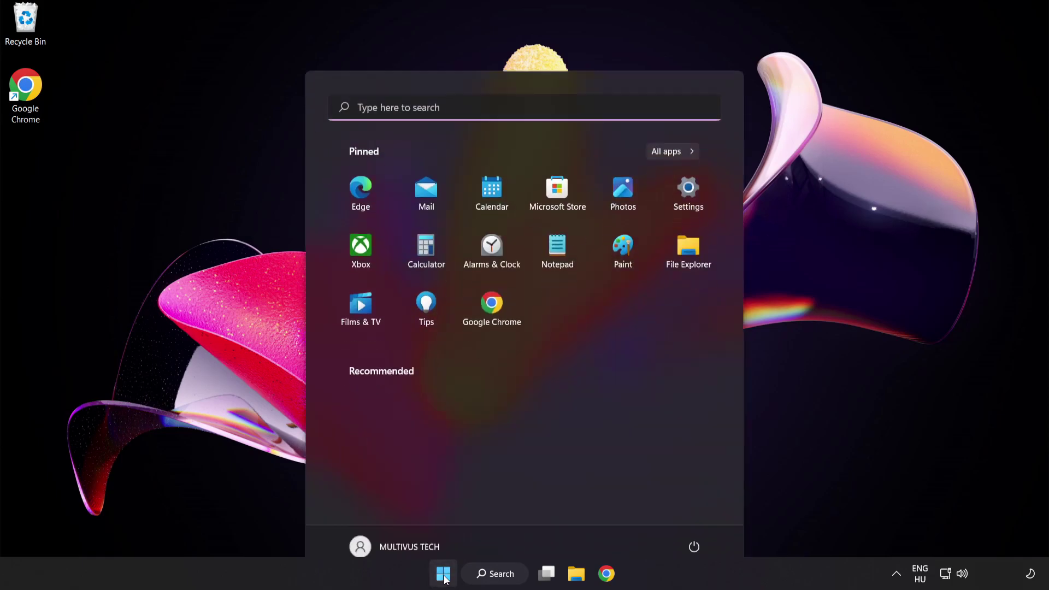
pyautogui.click(694, 527)
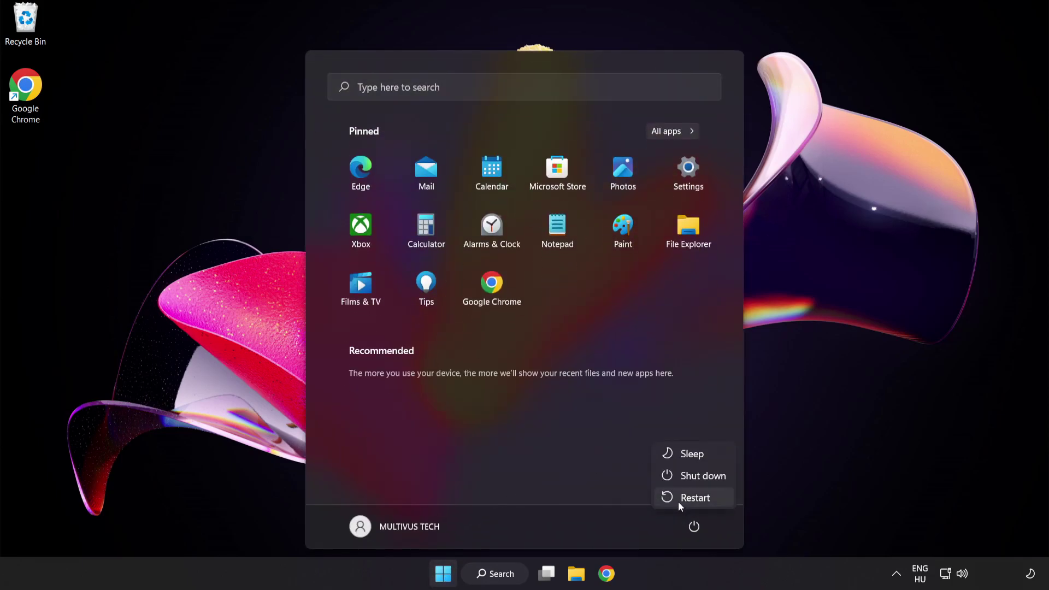